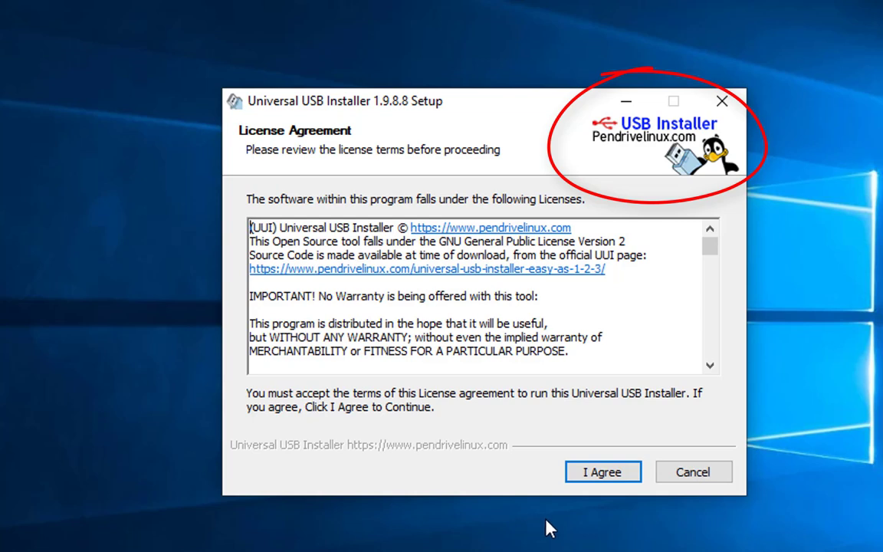
# - Accept the license agreement, choose Kali Linux as the distribution and load the kali-linux-2019.2-amd64.iso image from Downloads
pyautogui.click(599, 475)
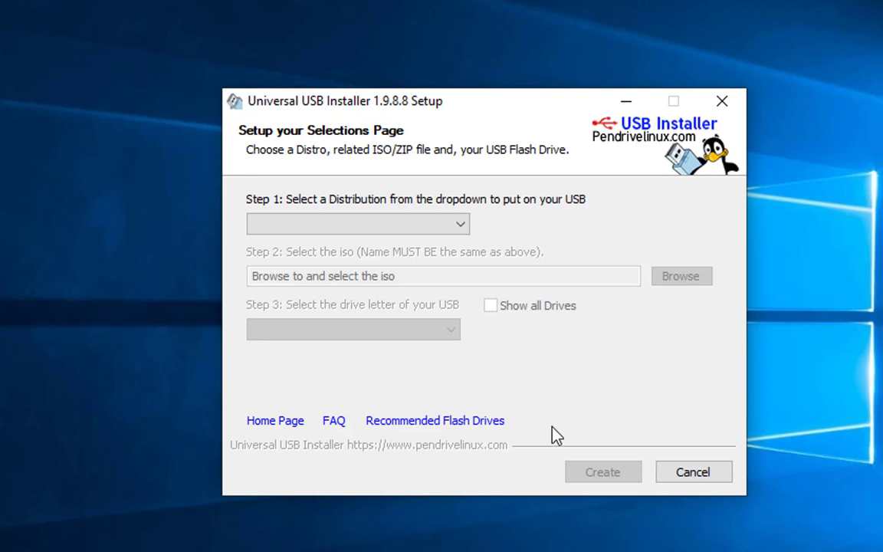
pyautogui.click(459, 225)
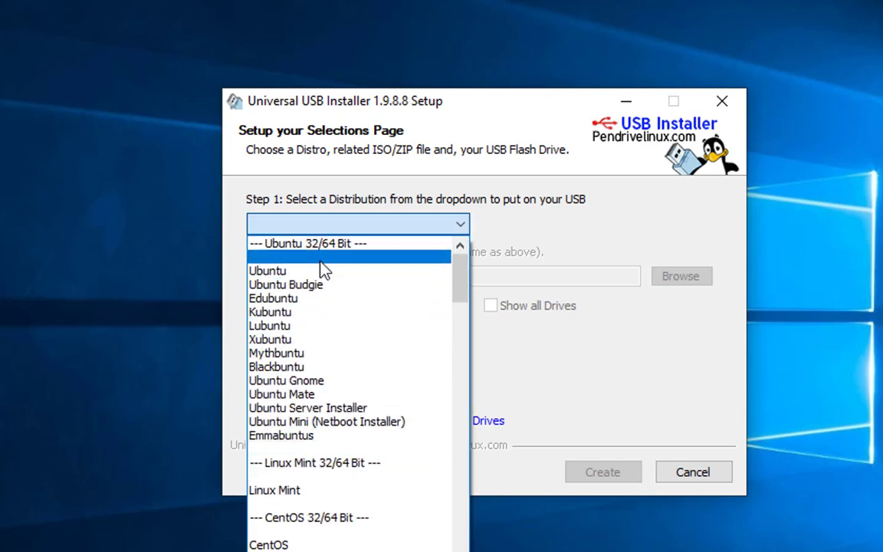
pyautogui.scroll(-20, 319, 307)
pyautogui.click(297, 394)
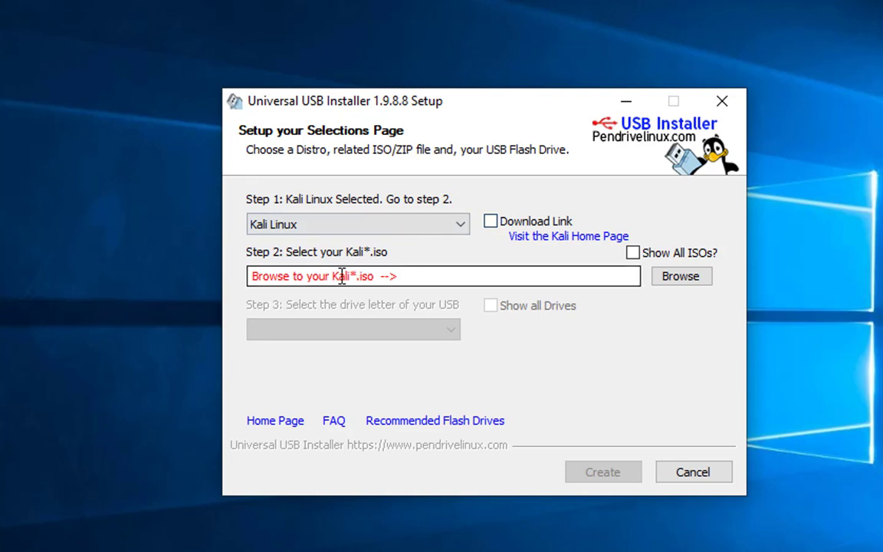
pyautogui.click(684, 283)
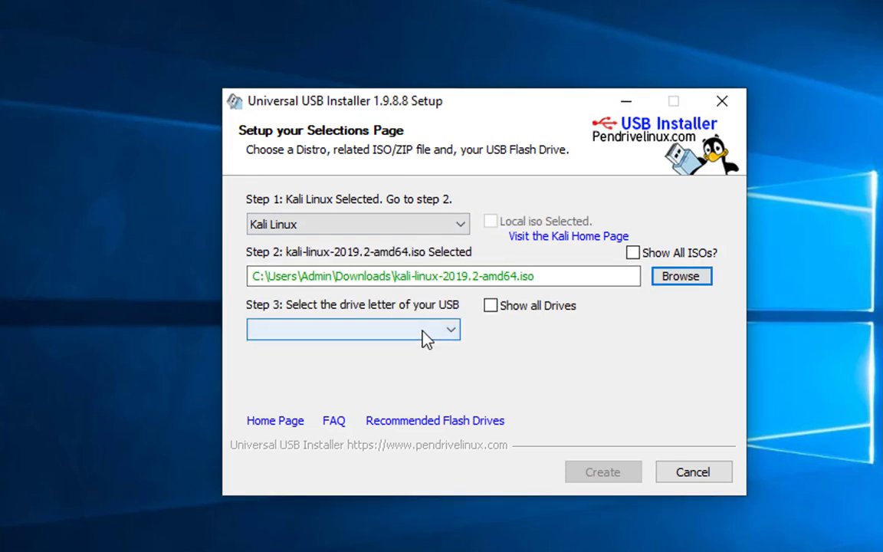
# - Write the Kali image to USB drive E: (Disk 2), confirming the overwrite, and close the installer when it has finished
pyautogui.click(422, 331)
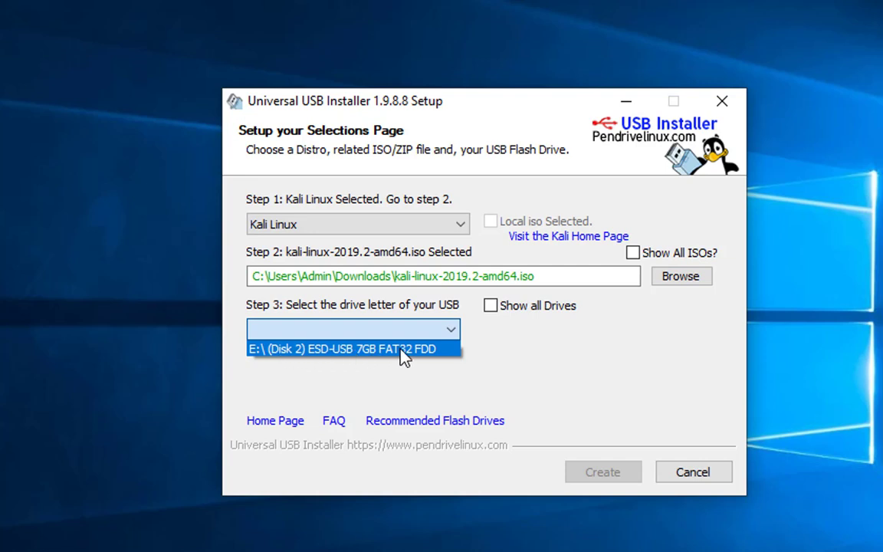
pyautogui.click(404, 354)
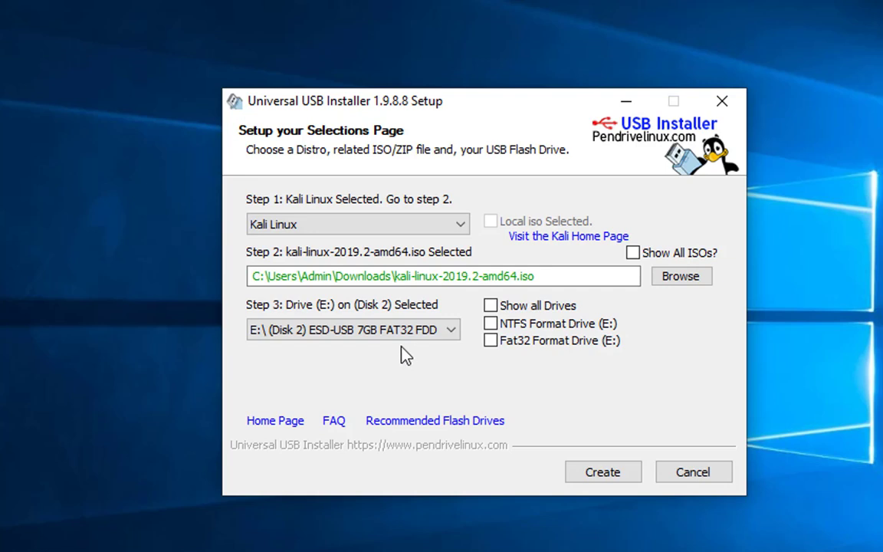
pyautogui.click(598, 471)
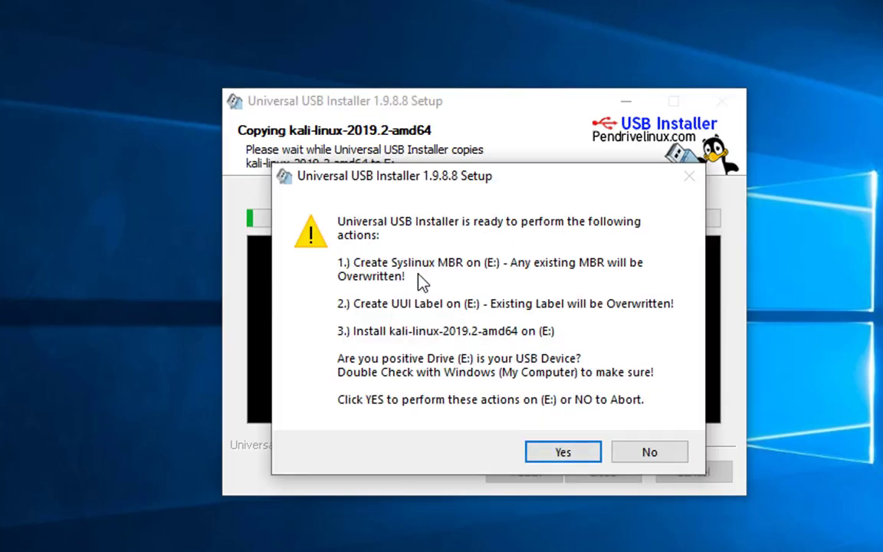
pyautogui.click(574, 457)
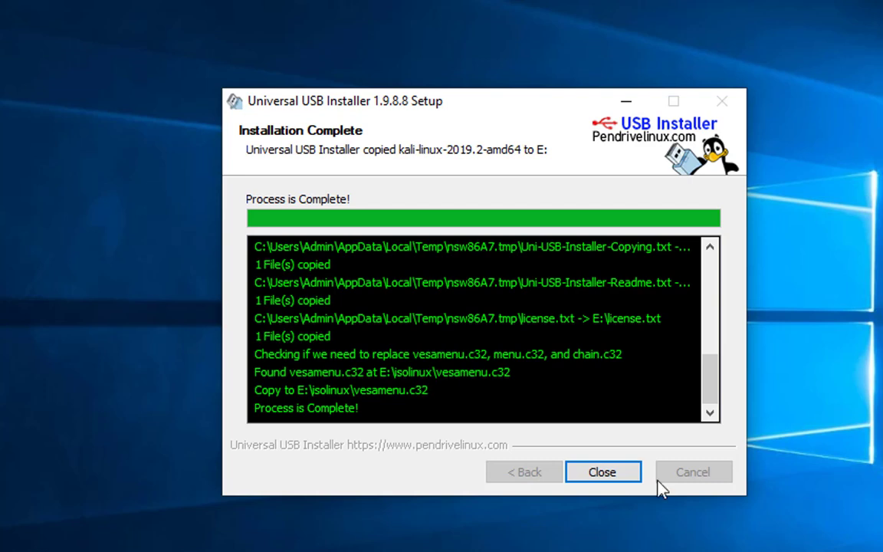
pyautogui.click(609, 474)
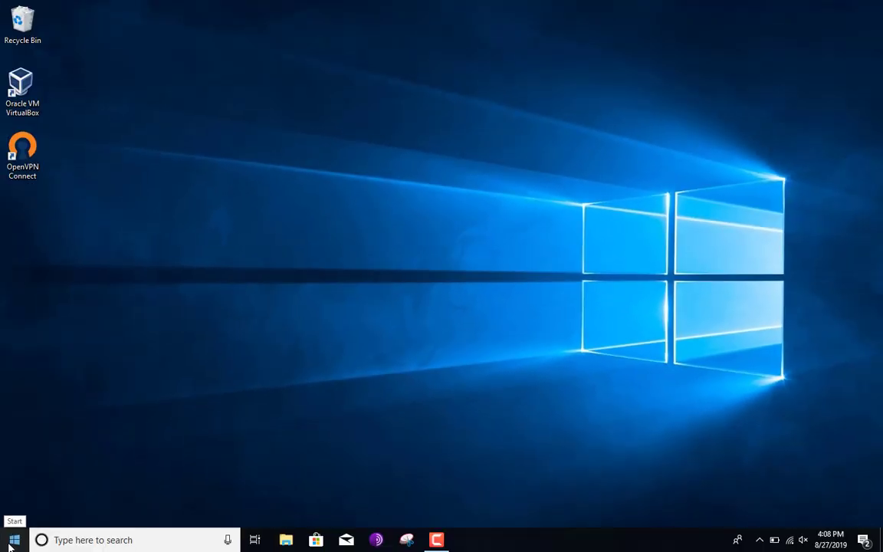
# - Switch to VMware Workstation, select the Windows 10 x64 - Test virtual machine and power it on
pyautogui.click(14, 540)
pyautogui.click(291, 315)
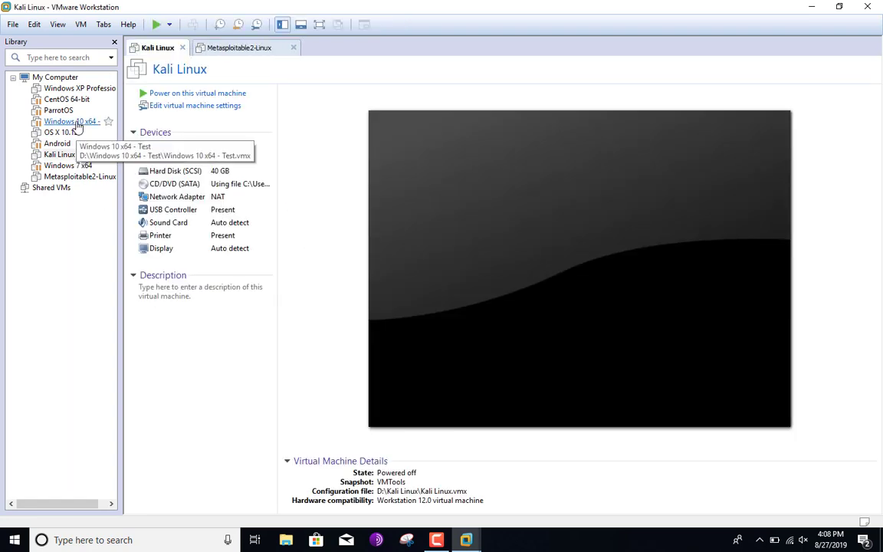
pyautogui.click(77, 125)
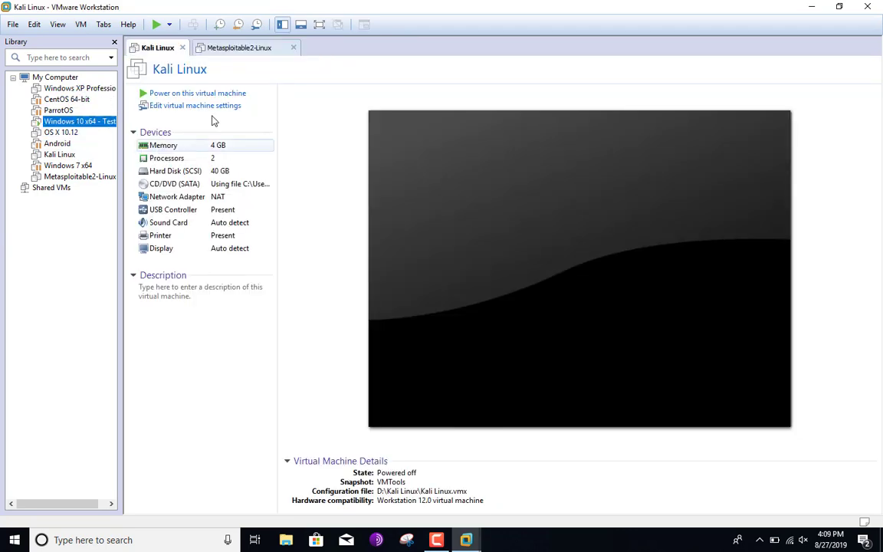
pyautogui.click(168, 91)
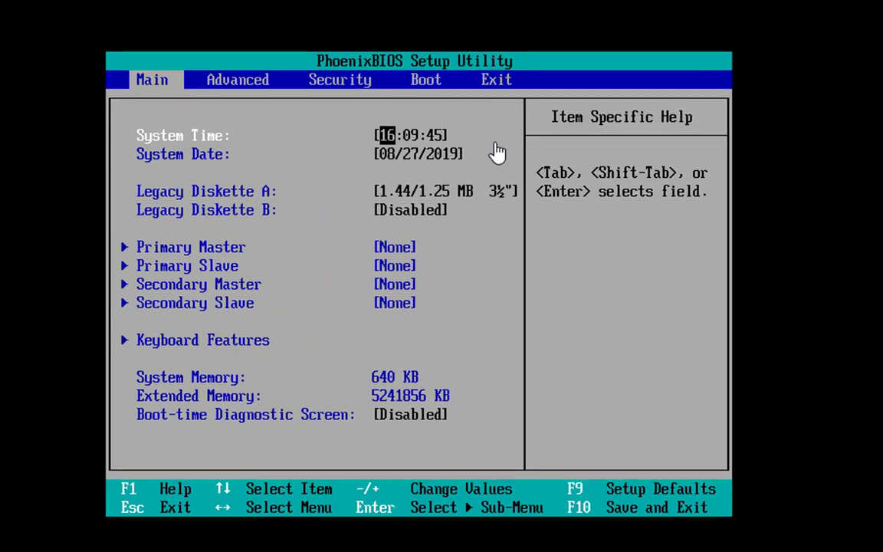
# - Move Removable Devices to the first place in the BIOS boot order, save the setup and exit
pyautogui.press('Right')
pyautogui.press('Right')
pyautogui.press('Right')
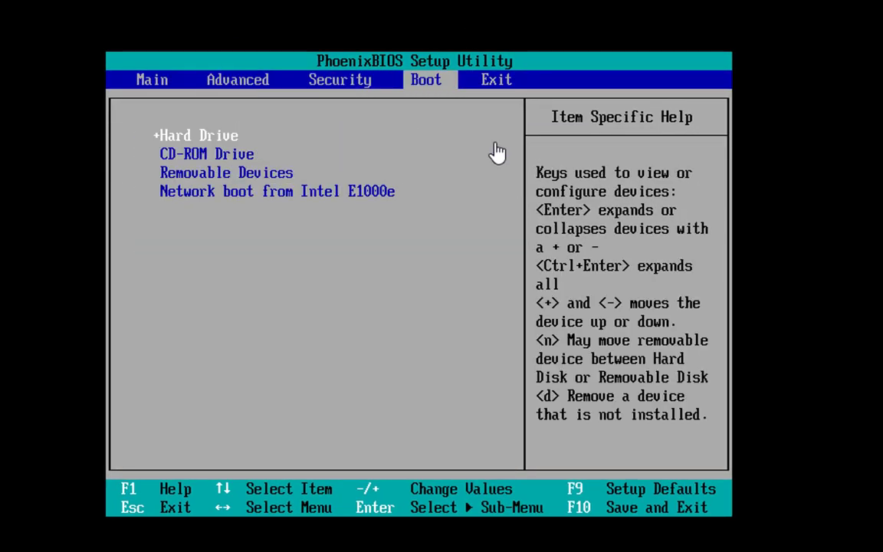
pyautogui.press('Down')
pyautogui.press('Down')
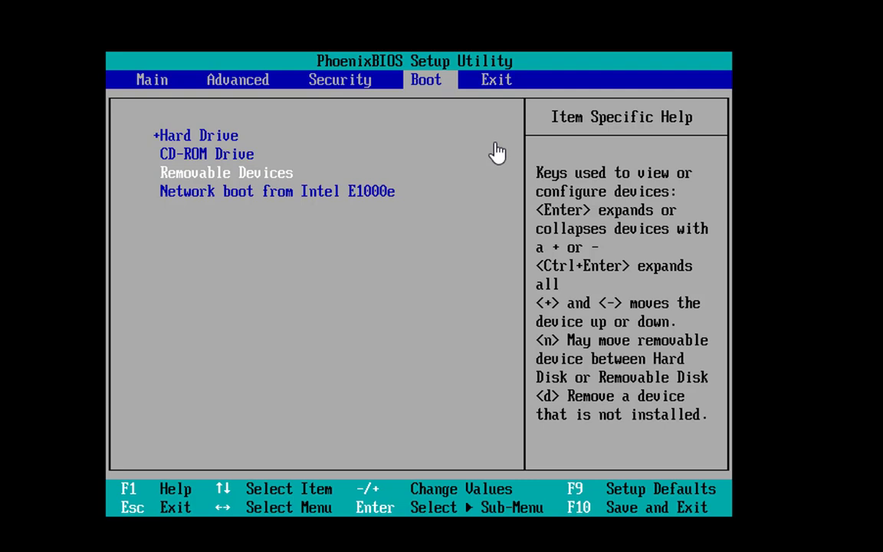
pyautogui.press('+')
pyautogui.press('+')
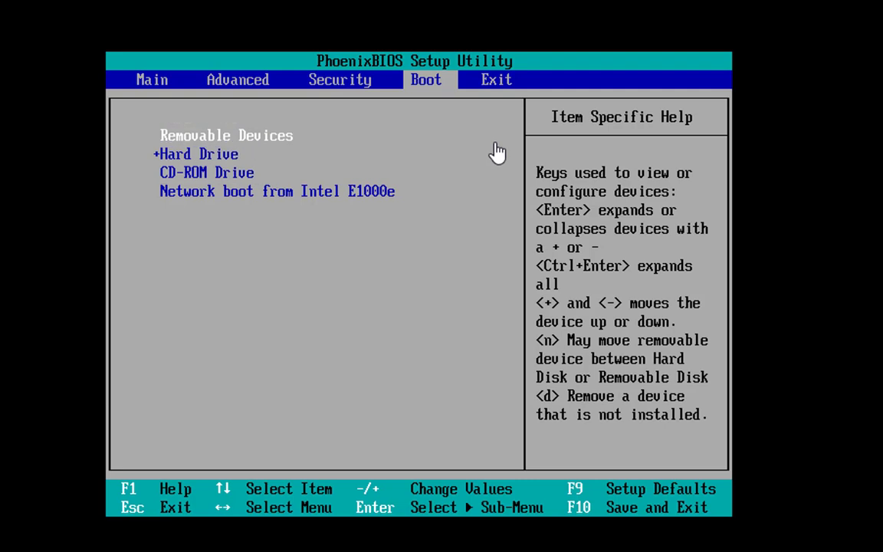
pyautogui.press('F10')
pyautogui.press('Return')
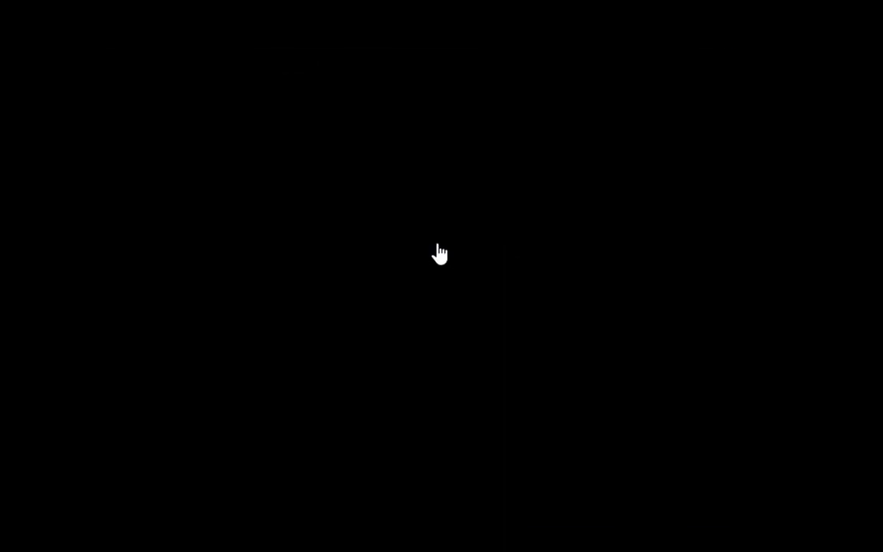
# - Look through the live options of the Kali boot menu, from Live (amd64) to Live USB Persistence
pyautogui.press('Down')
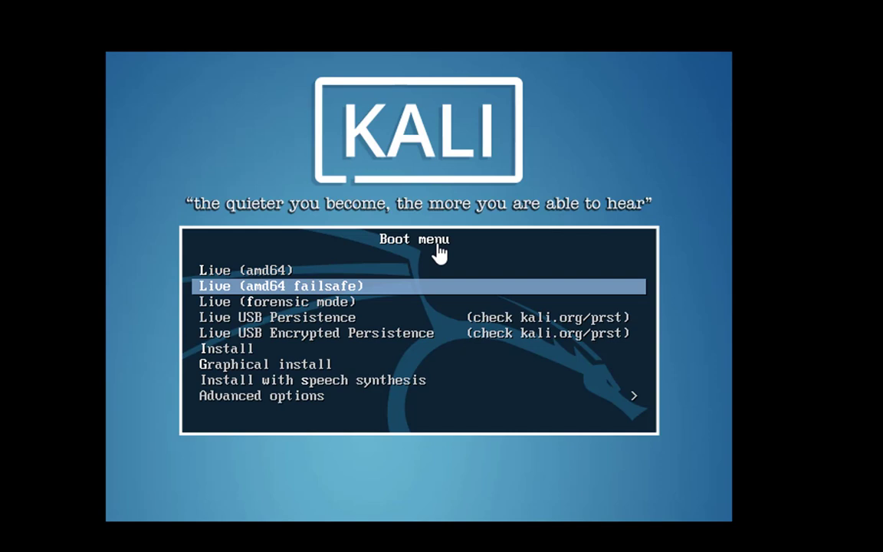
pyautogui.press('Up')
pyautogui.press('Down')
pyautogui.press('Down')
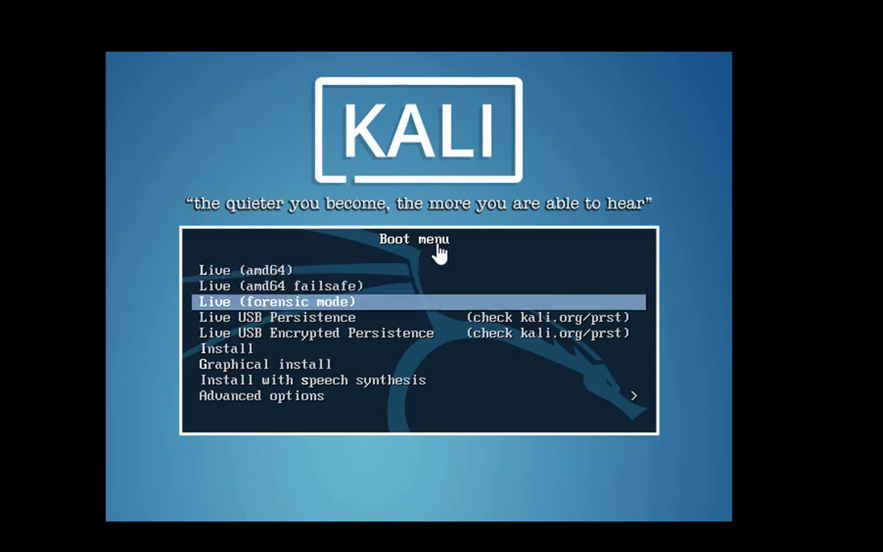
pyautogui.press('Down')
pyautogui.press('Up')
pyautogui.press('Down')
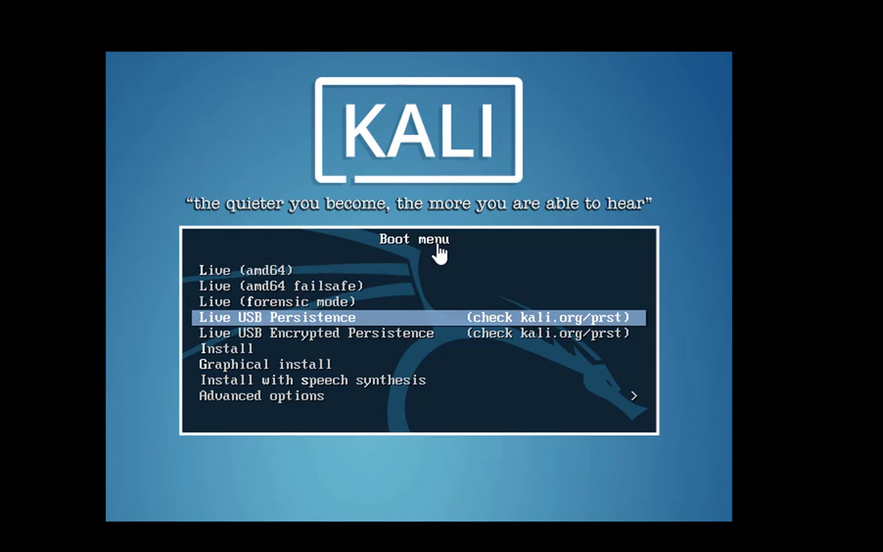
pyautogui.press('Up')
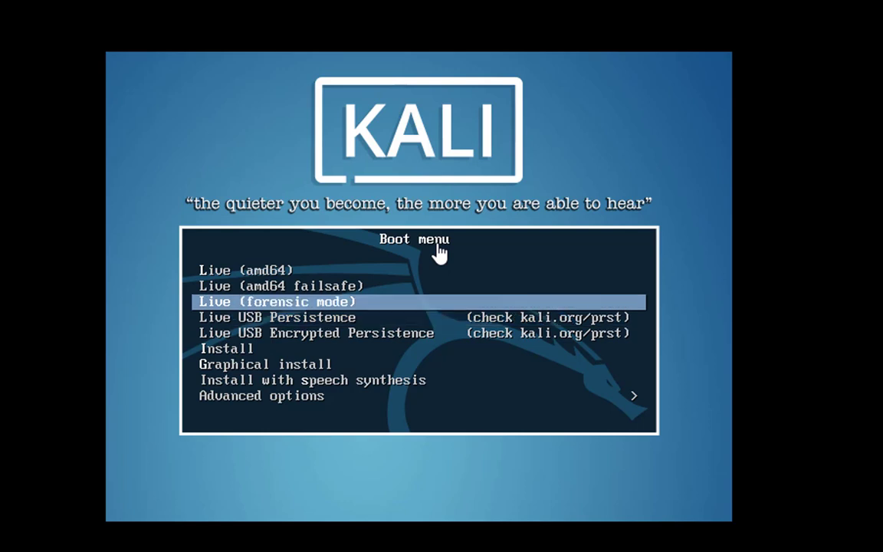
pyautogui.press('Down')
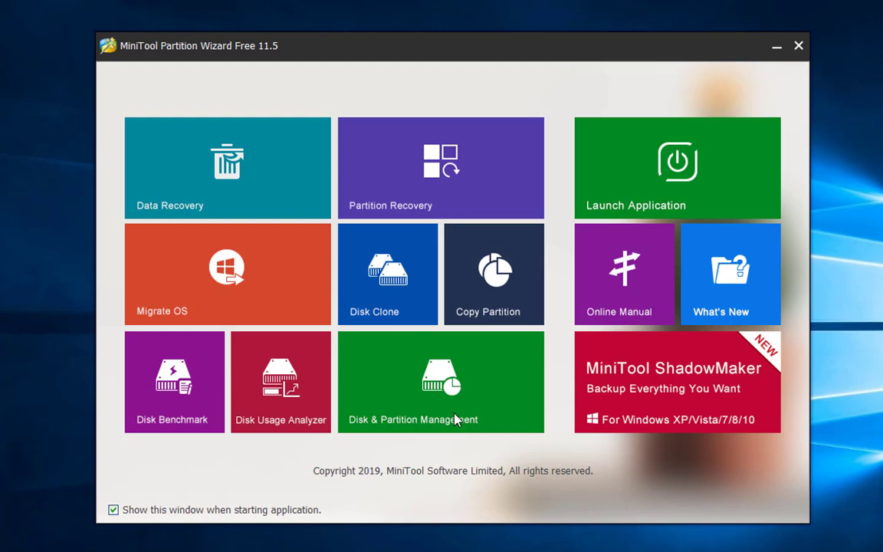
# - Open disk and partition management in MiniTool Partition Wizard and shrink the E:UUI partition on Disk 3 to 3.83 GB
pyautogui.click(429, 391)
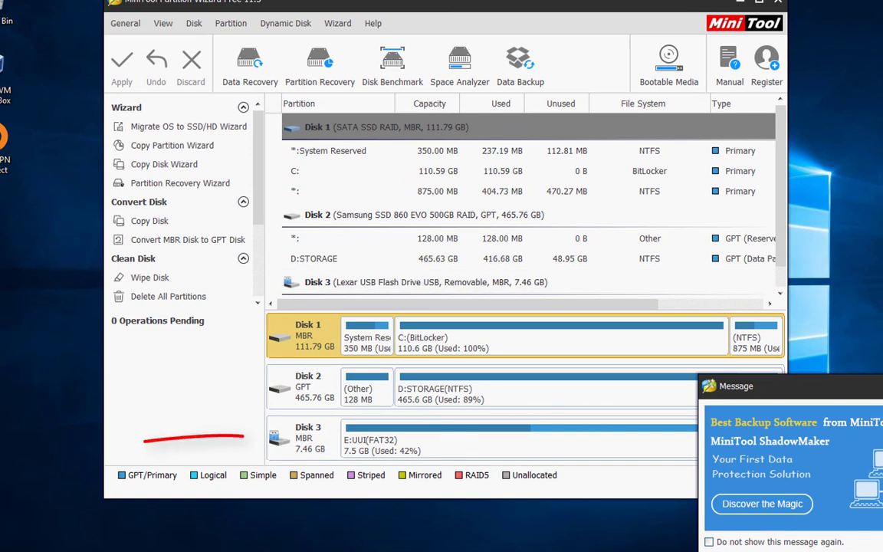
pyautogui.click(536, 438)
pyautogui.rightClick(537, 439)
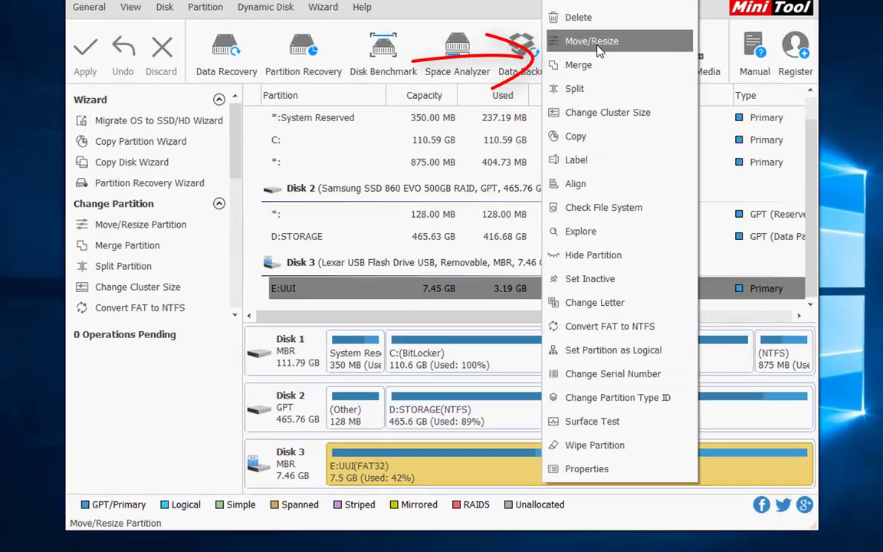
pyautogui.click(595, 42)
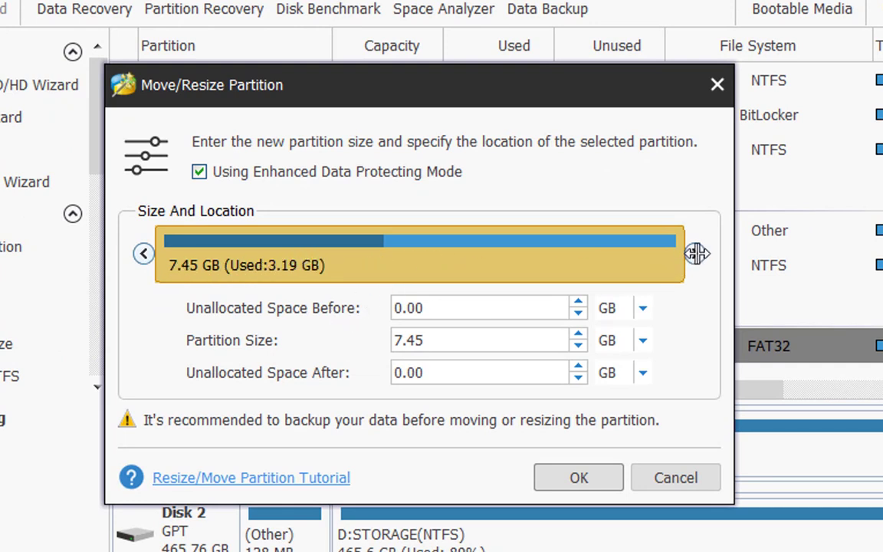
pyautogui.moveTo(692, 252); pyautogui.dragTo(35, 249)
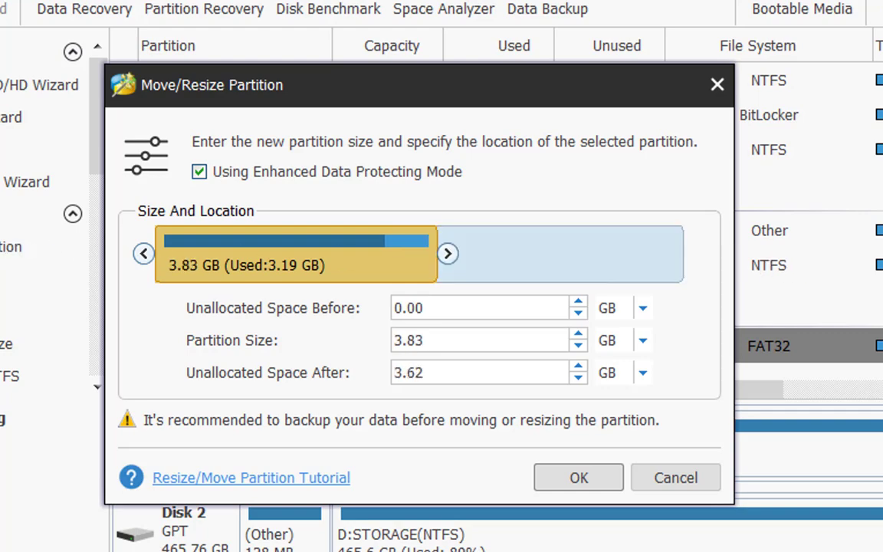
pyautogui.click(579, 477)
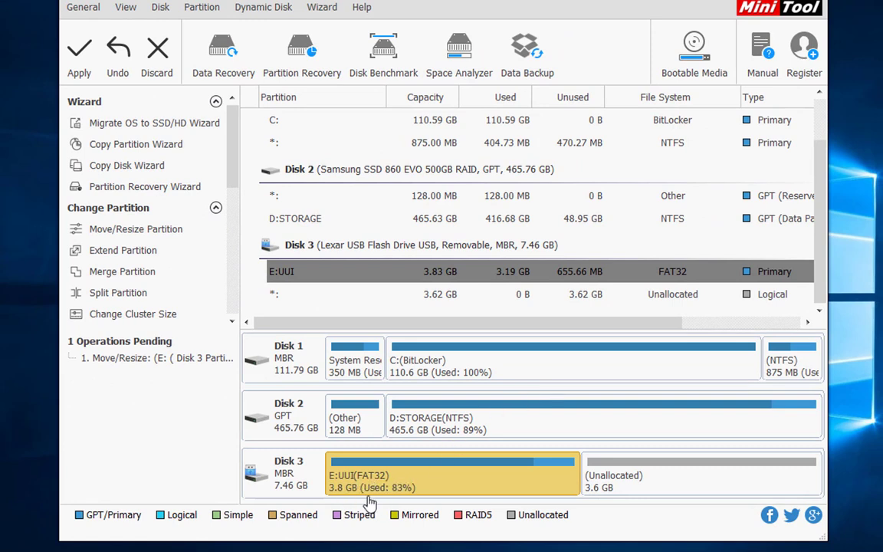
# - Create a primary, unformatted 3.62 GB partition in the unallocated space of Disk 3, accepting the removable-disk warning
pyautogui.rightClick(652, 482)
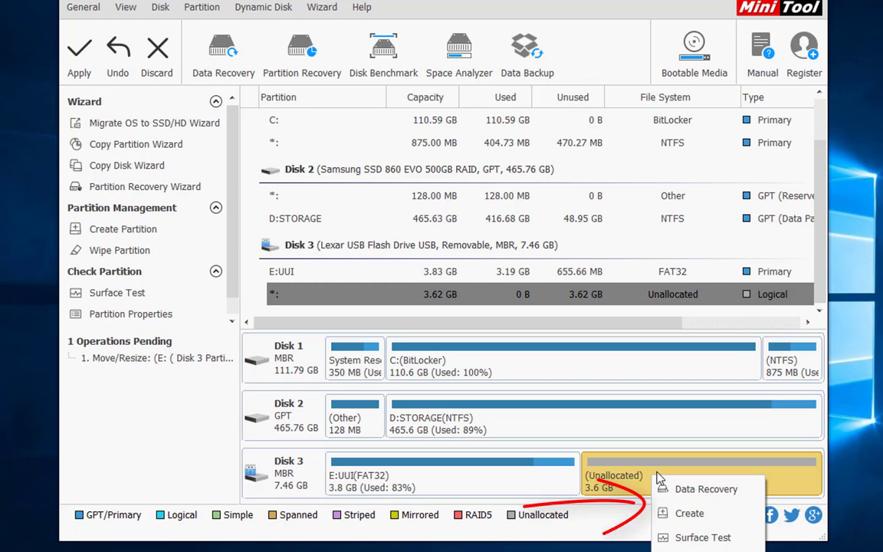
pyautogui.click(688, 512)
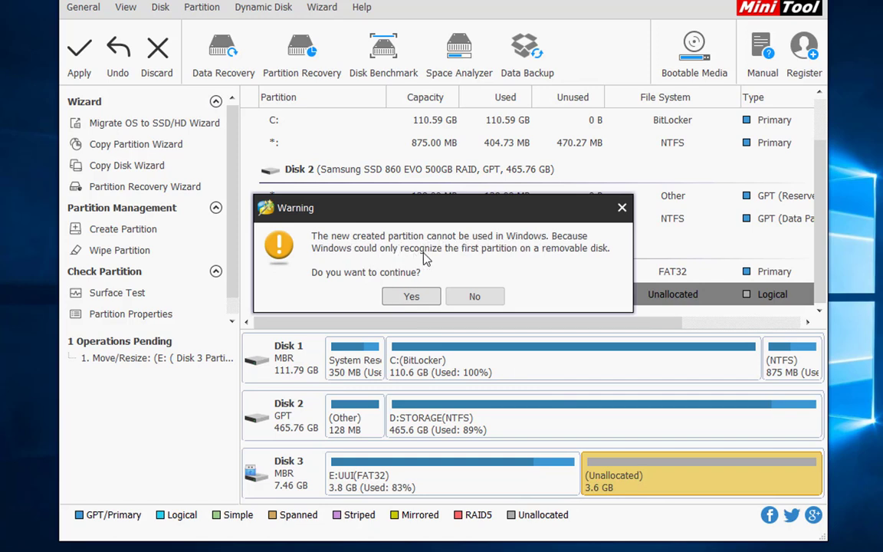
pyautogui.click(424, 296)
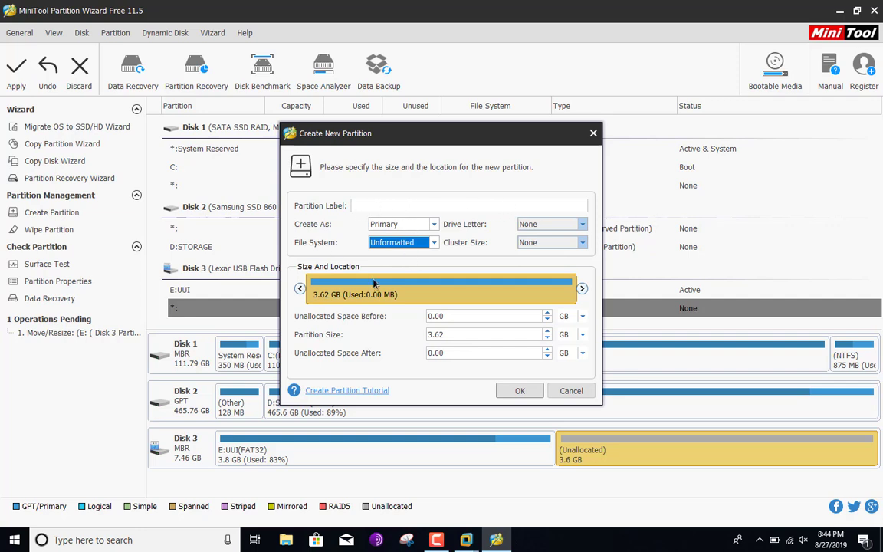
pyautogui.click(518, 392)
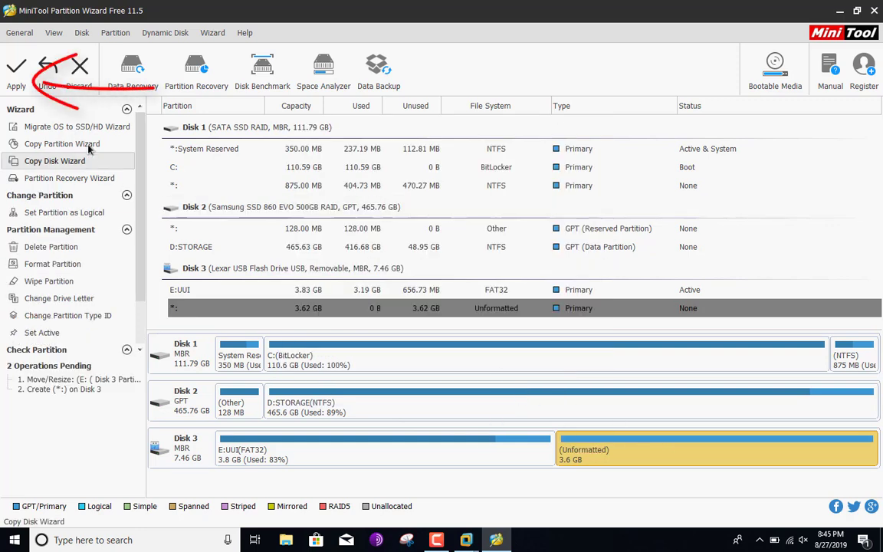
# - Apply the pending resize and create operations to Disk 3 and dismiss the completion message
pyautogui.click(15, 70)
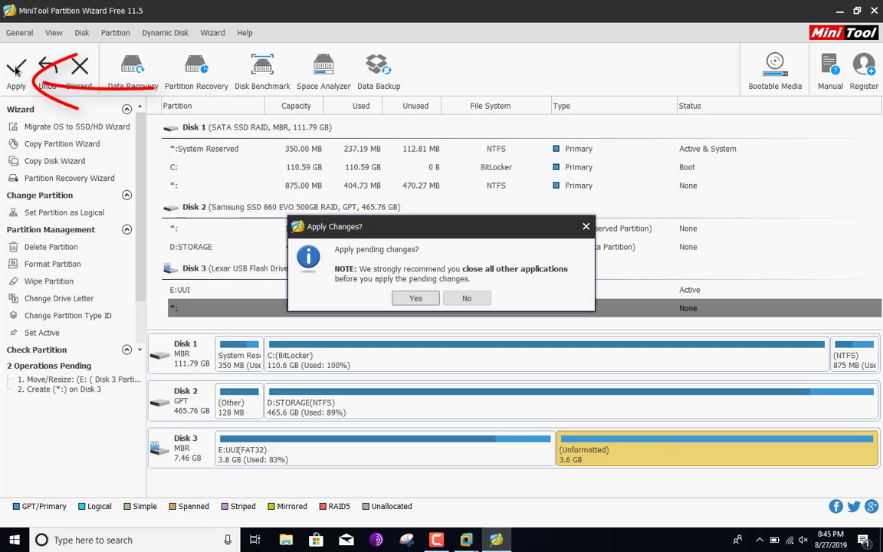
pyautogui.click(414, 299)
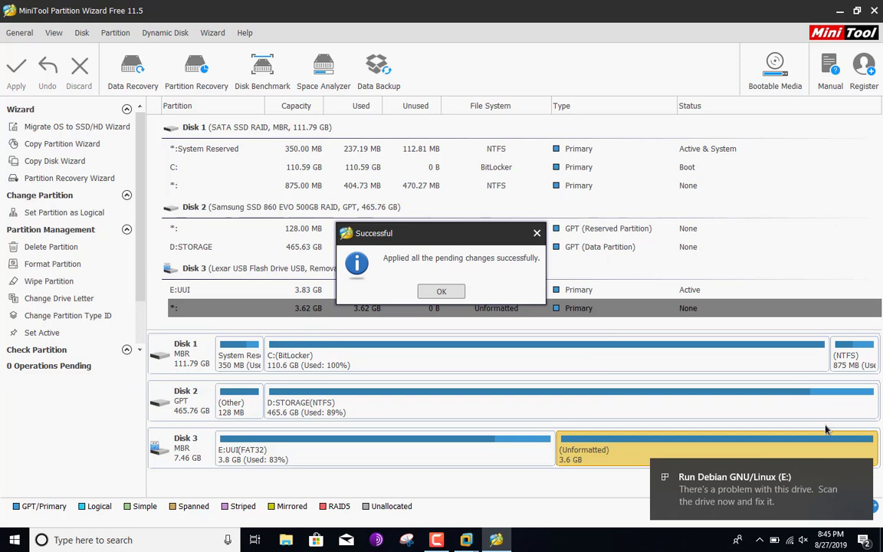
pyautogui.click(442, 292)
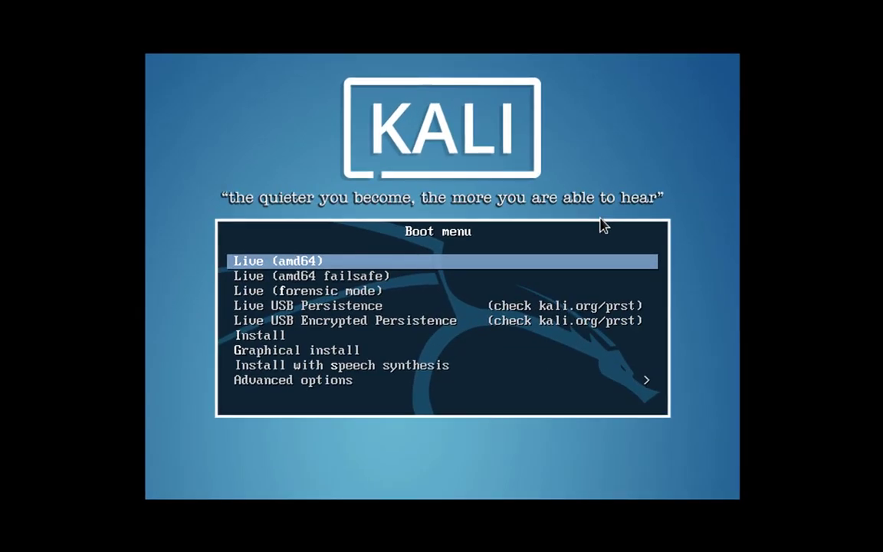
# - Boot Kali with the Live (amd64) option and open a terminal on its desktop
pyautogui.press('Return')
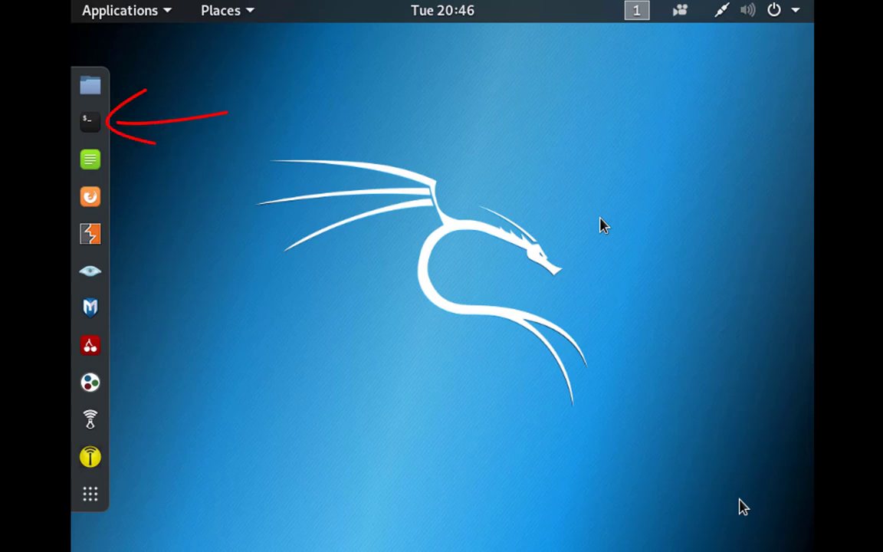
pyautogui.click(91, 124)
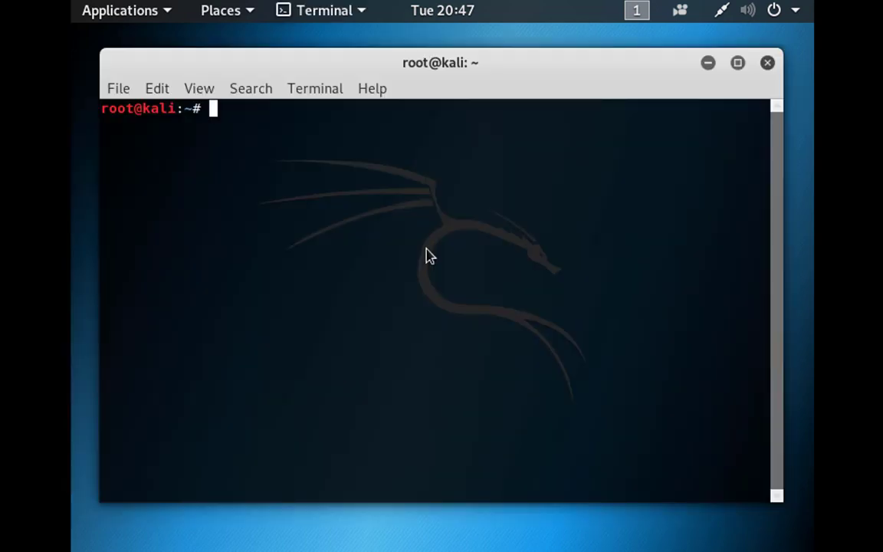
# - List the partitions of the USB drive with fdisk -l | grep sdb
pyautogui.write('fdisk -k')
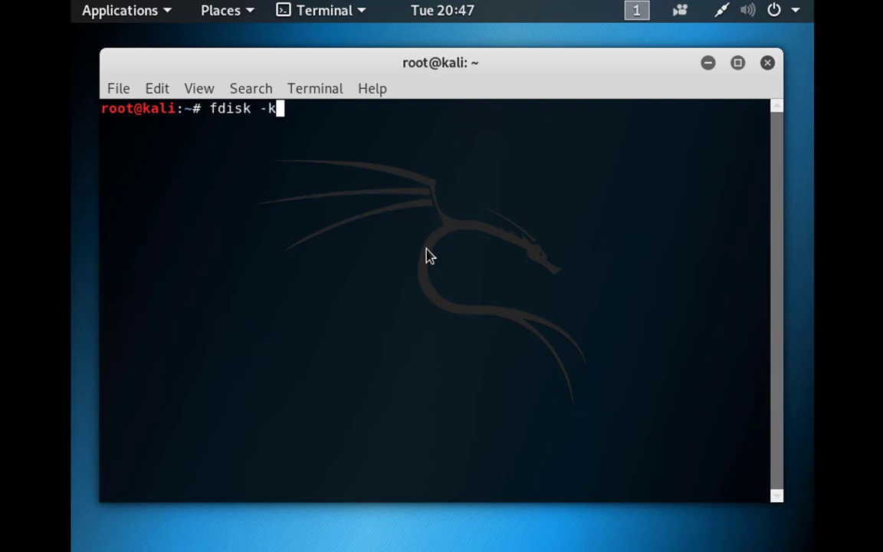
pyautogui.press('BackSpace')
pyautogui.write('l | grep ')
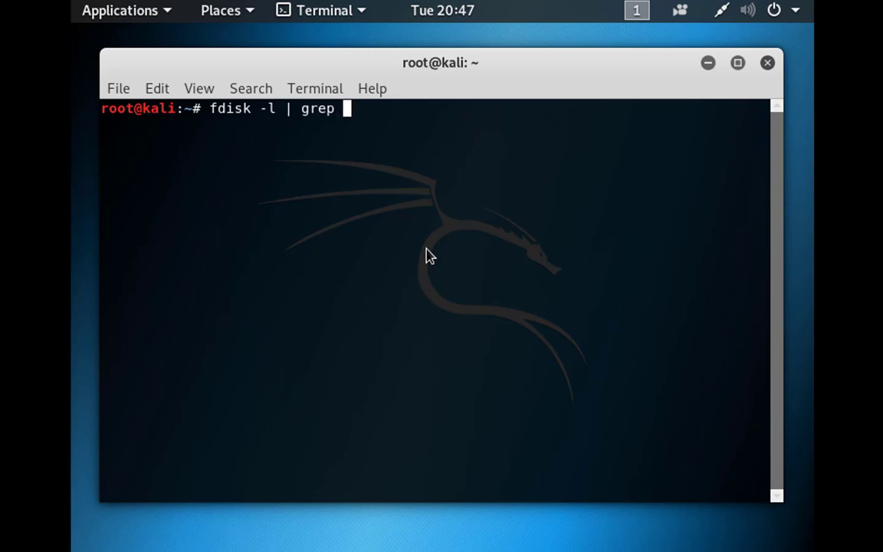
pyautogui.write('sdb')
pyautogui.press('Return')
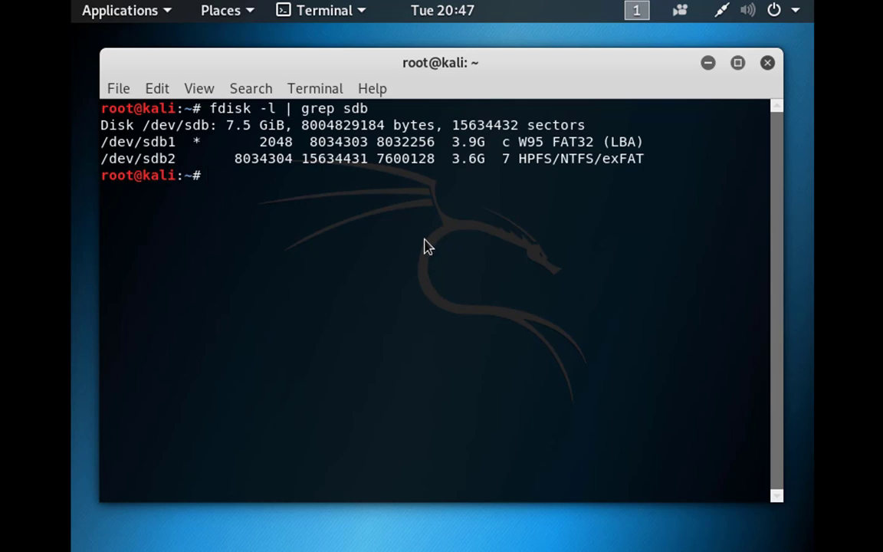
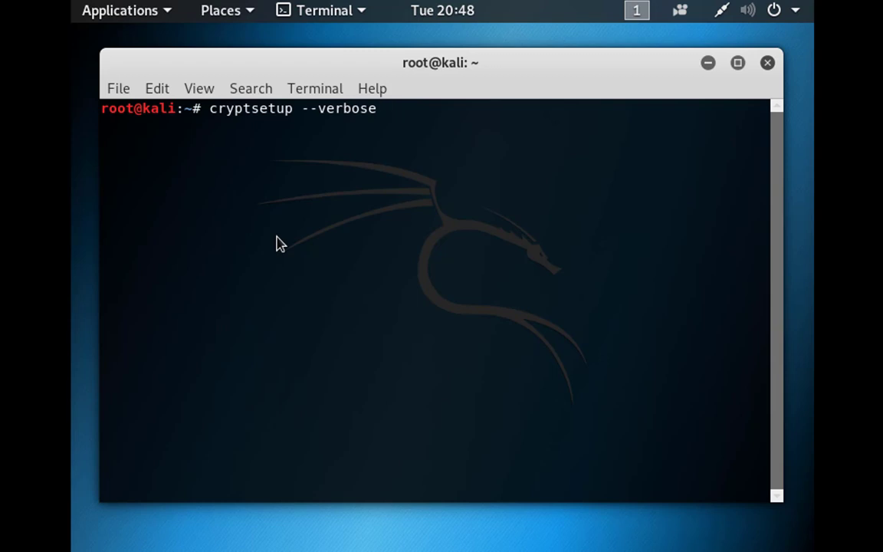
# - Start LUKS-formatting the second USB partition with cryptsetup --verbose --verify-passphrase luksFormat /dev/sdb2
pyautogui.write('--ver')
pyautogui.write('ify-passph')
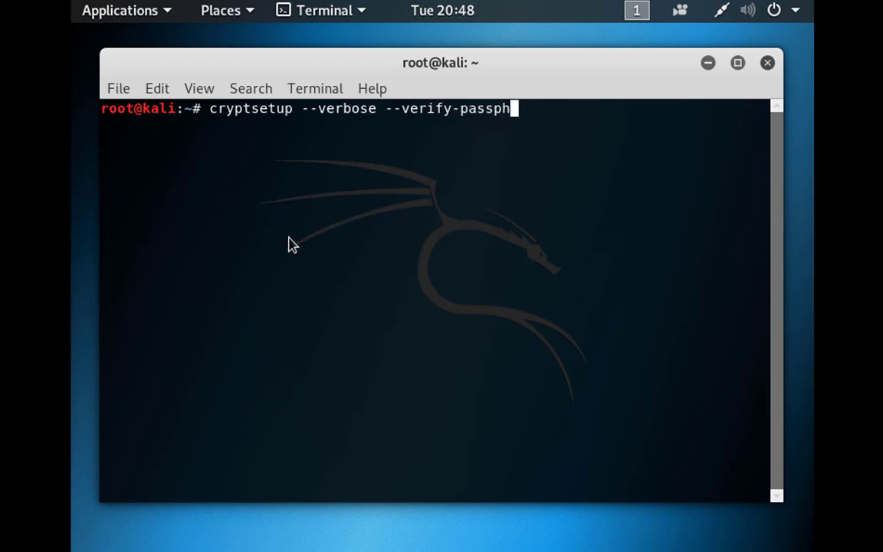
pyautogui.write('rase luksf')
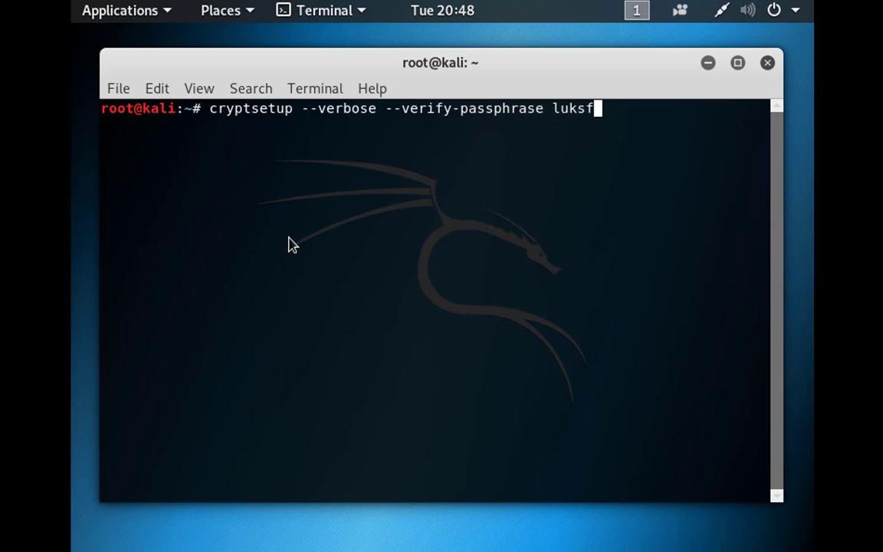
pyautogui.press('BackSpace')
pyautogui.write('Format /')
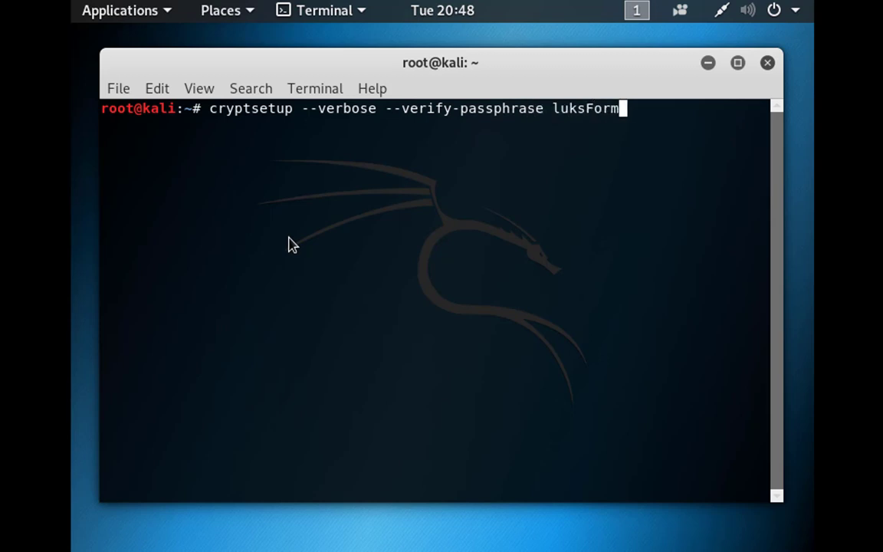
pyautogui.write('dev/')
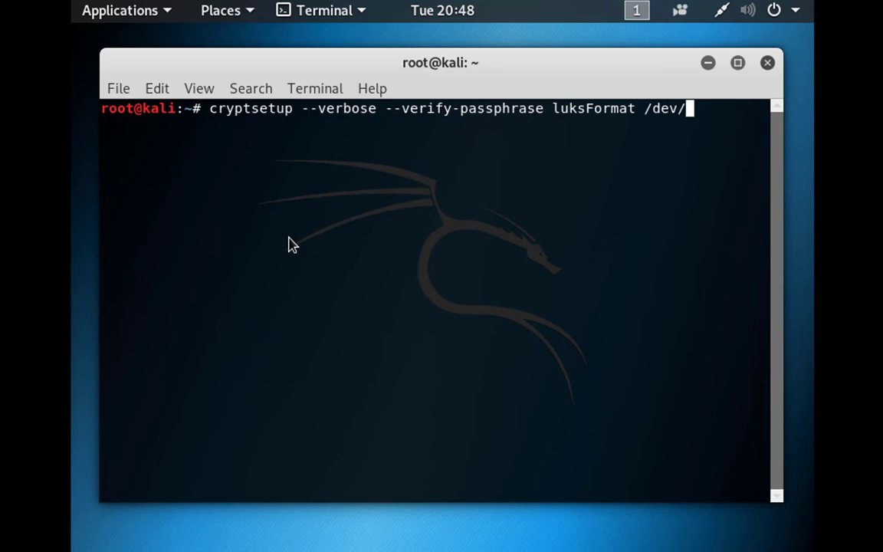
pyautogui.write('sdb2')
pyautogui.press('Return')
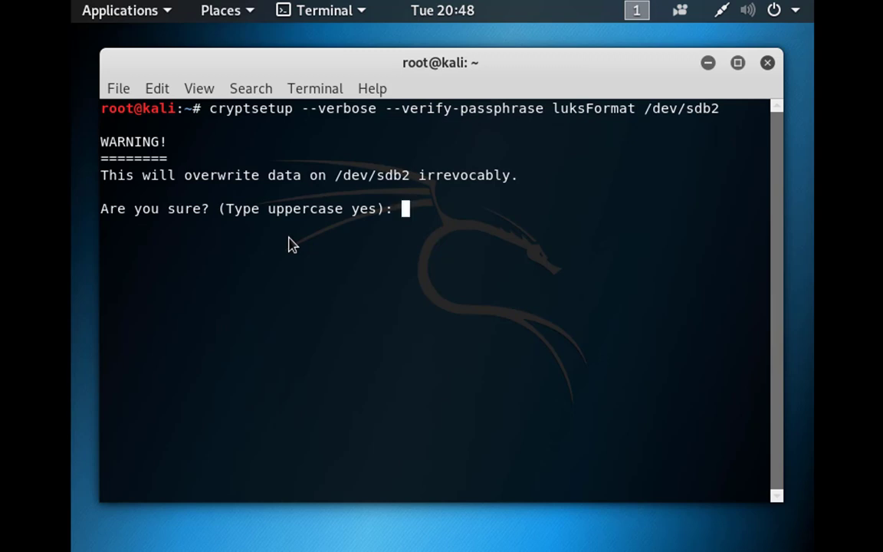
# - Confirm overwriting /dev/sdb2 with YES, then enter and verify the encryption passphrase
pyautogui.write('yes')
pyautogui.press('BackSpace')
pyautogui.press('BackSpace')
pyautogui.press('BackSpace')
pyautogui.write('YES')
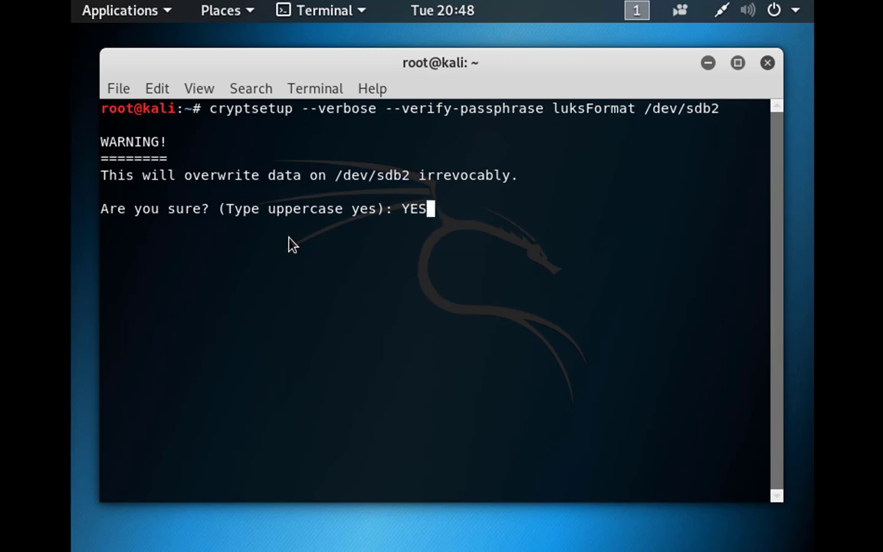
pyautogui.press('Return')
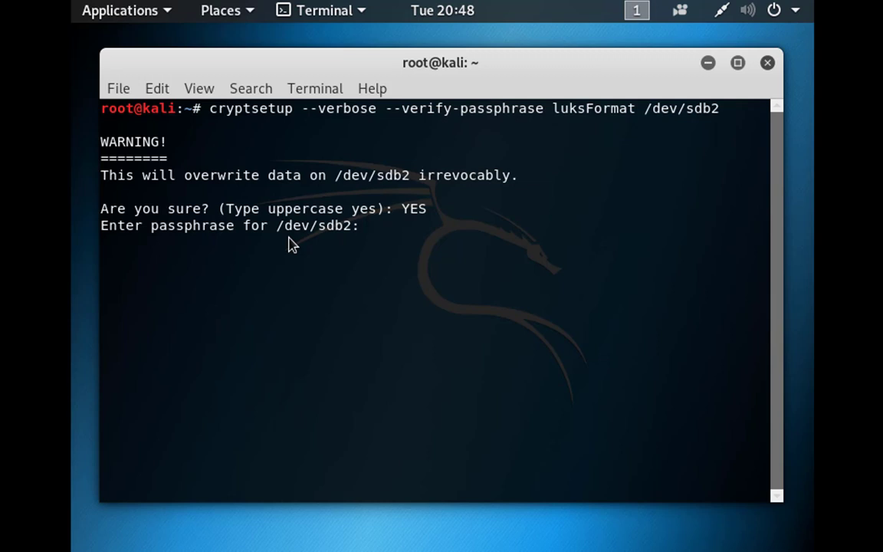
pyautogui.press('Return')
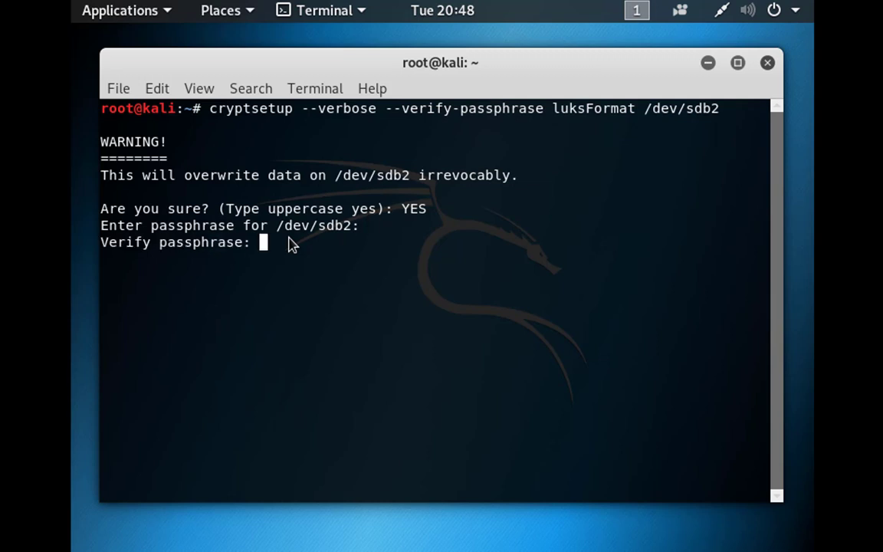
pyautogui.press('Return')
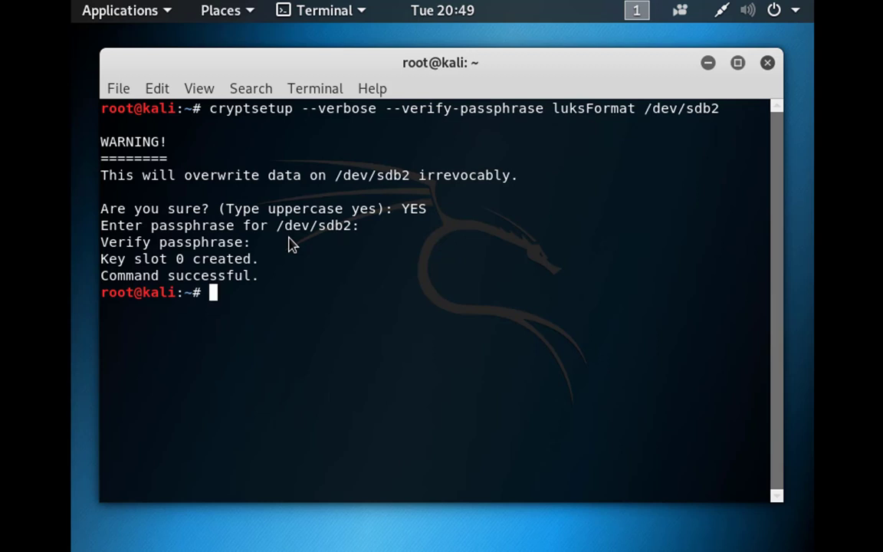
# - Unlock the encrypted partition under the name usb with cryptsetup luksOpen /dev/sdb2 usb, entering the encryption passphrase
pyautogui.press('Up')
pyautogui.press('Left')
pyautogui.press('Left')
pyautogui.press('Left')
pyautogui.press('Left')
pyautogui.press('Left')
pyautogui.press('Left')
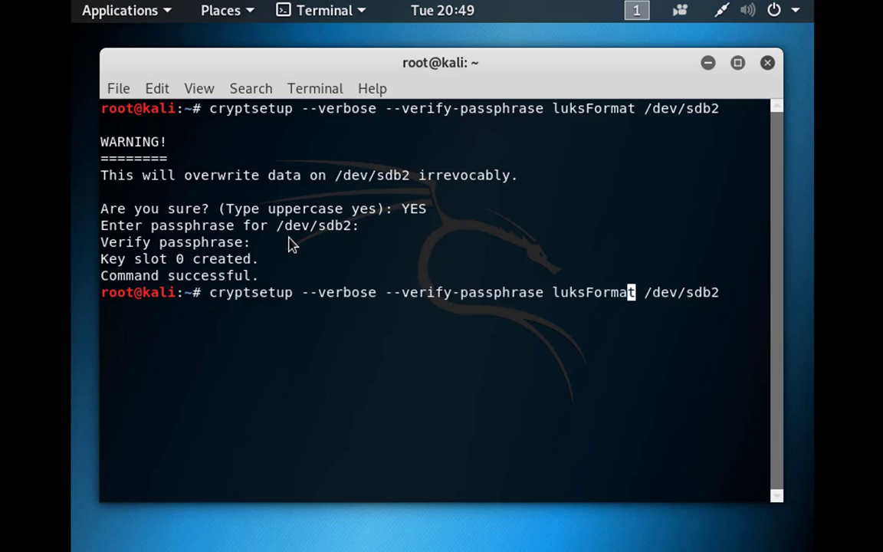
pyautogui.press('BackSpace')
pyautogui.press('BackSpace')
pyautogui.press('BackSpace')
pyautogui.press('BackSpace')
pyautogui.press('BackSpace')
pyautogui.press('BackSpace')
pyautogui.press('BackSpace')
pyautogui.press('BackSpace')
pyautogui.press('BackSpace')
pyautogui.press('BackSpace')
pyautogui.press('BackSpace')
pyautogui.press('BackSpace')
pyautogui.press('BackSpace')
pyautogui.press('BackSpace')
pyautogui.press('BackSpace')
pyautogui.press('BackSpace')
pyautogui.press('BackSpace')
pyautogui.press('BackSpace')
pyautogui.press('BackSpace')
pyautogui.press('BackSpace')
pyautogui.press('BackSpace')
pyautogui.press('BackSpace')
pyautogui.press('BackSpace')
pyautogui.press('BackSpace')
pyautogui.press('BackSpace')
pyautogui.press('BackSpace')
pyautogui.press('BackSpace')
pyautogui.press('BackSpace')
pyautogui.press('BackSpace')
pyautogui.press('BackSpace')
pyautogui.press('BackSpace')
pyautogui.press('BackSpace')
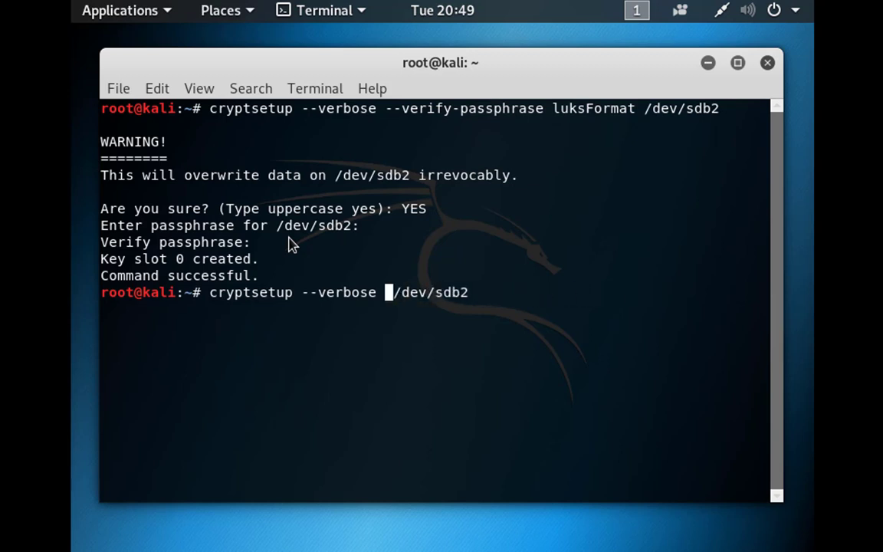
pyautogui.write('luks')
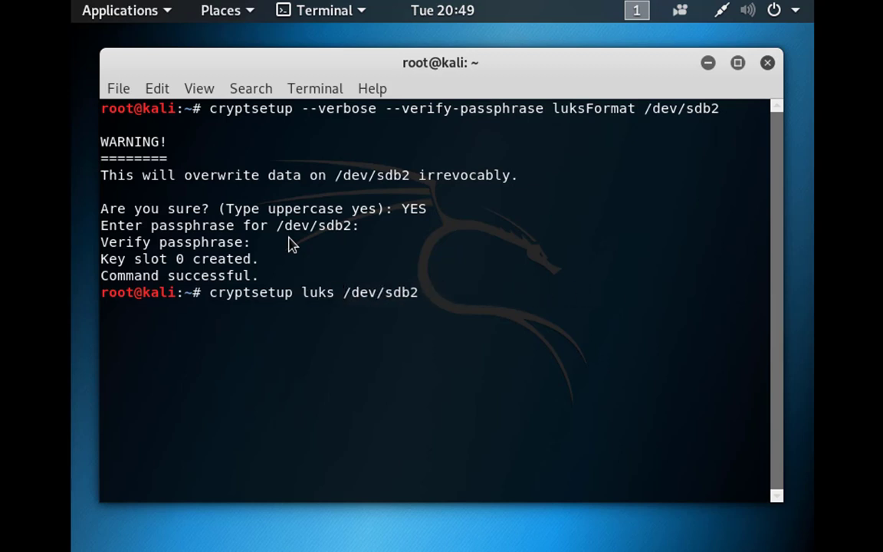
pyautogui.write('Open')
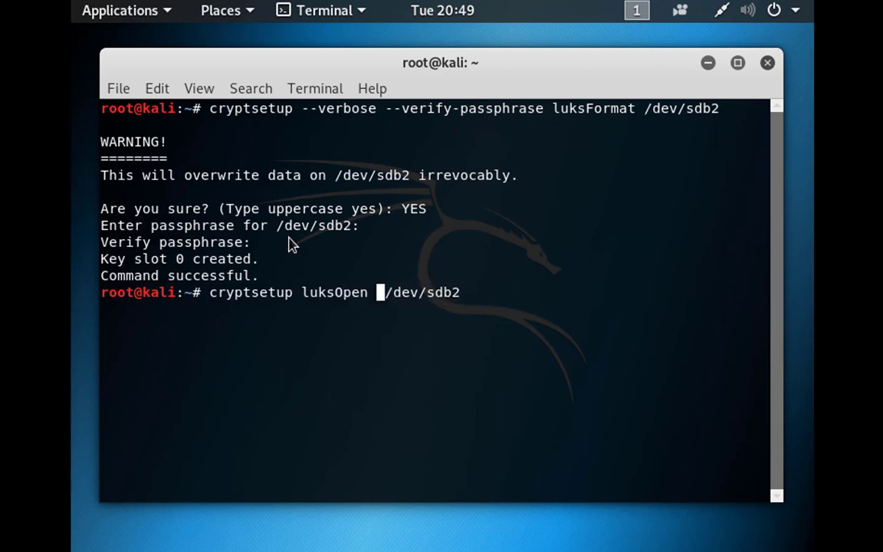
pyautogui.press('End')
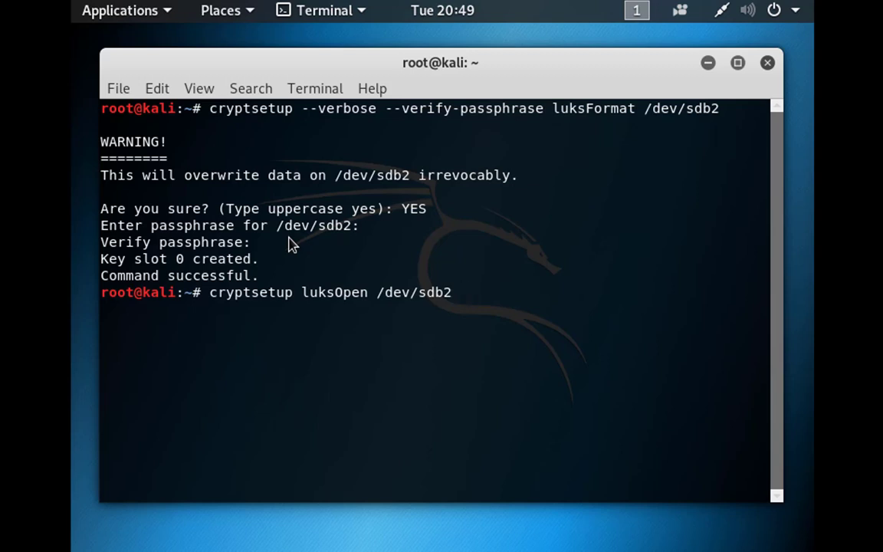
pyautogui.write('usb')
pyautogui.press('Return')
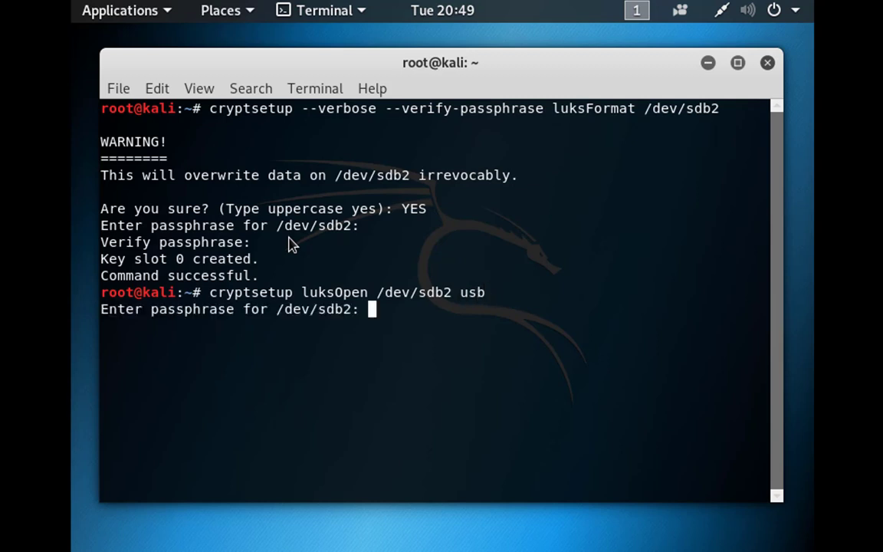
pyautogui.press('Return')
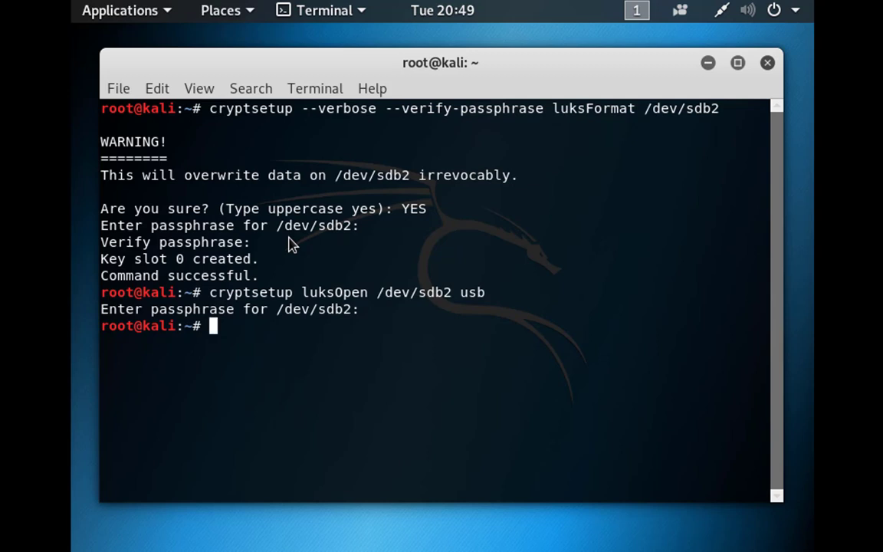
# - Clear the terminal and create an ext4 file system on the unlocked volume with mkfs.ext4 -L persistence /dev/mapper/usb
pyautogui.hotkey('ctrl', 'l')
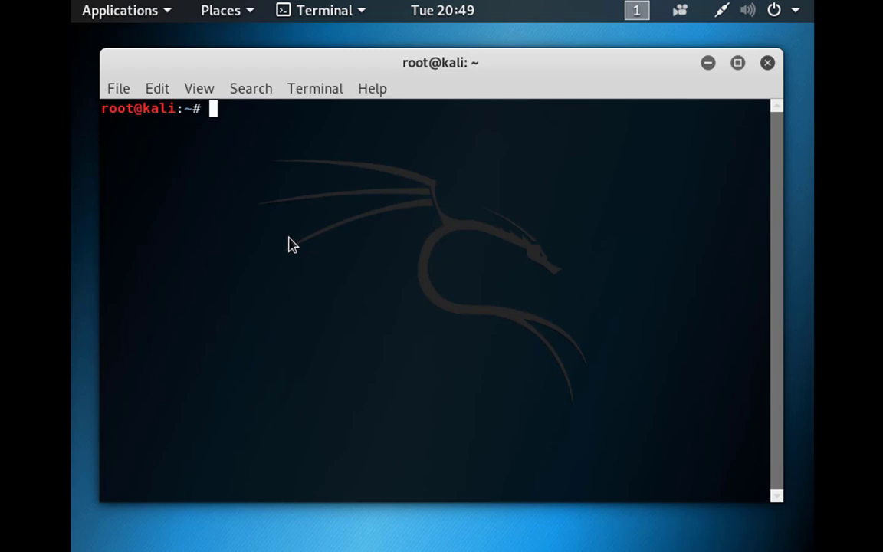
pyautogui.write('mkfs')
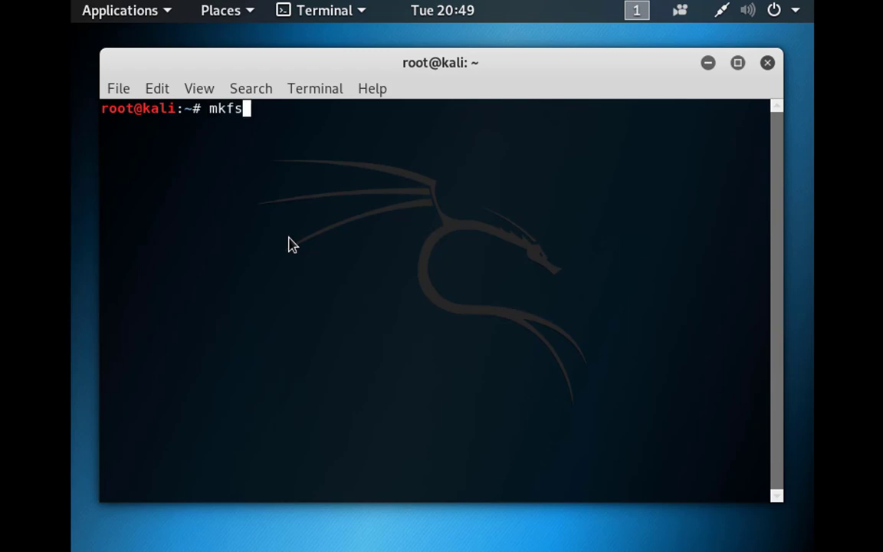
pyautogui.write('.ex')
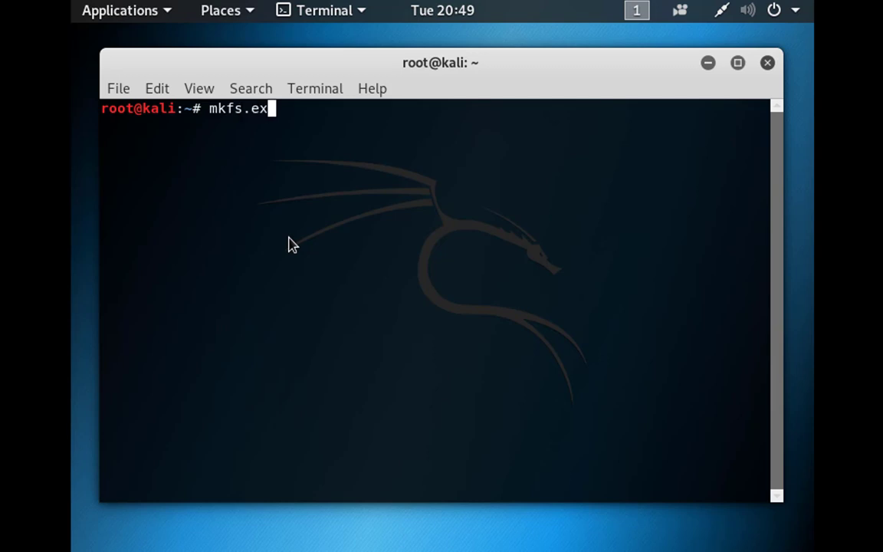
pyautogui.write('t43')
pyautogui.press('BackSpace')
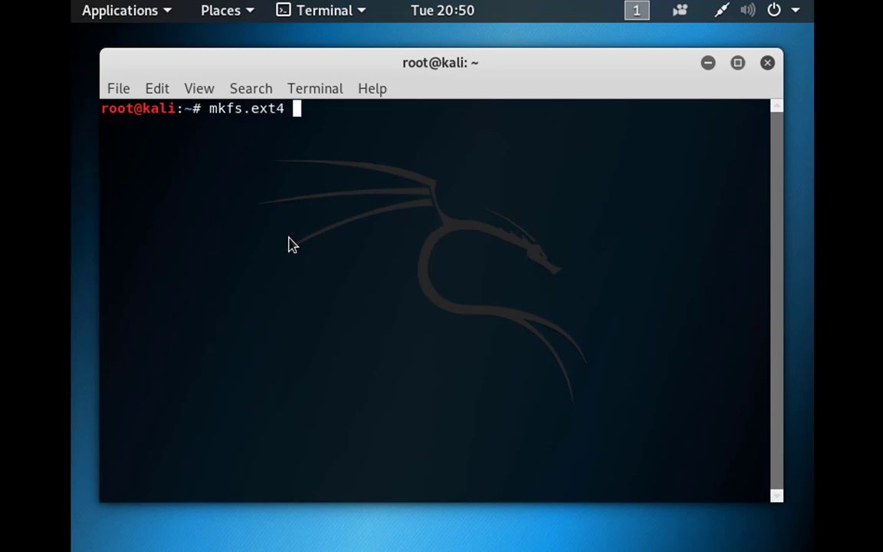
pyautogui.write('-L persis')
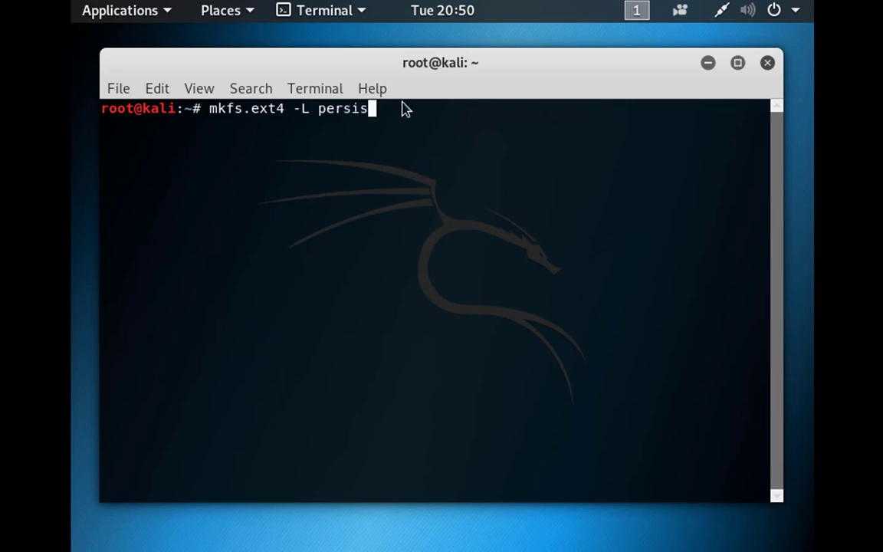
pyautogui.write('t')
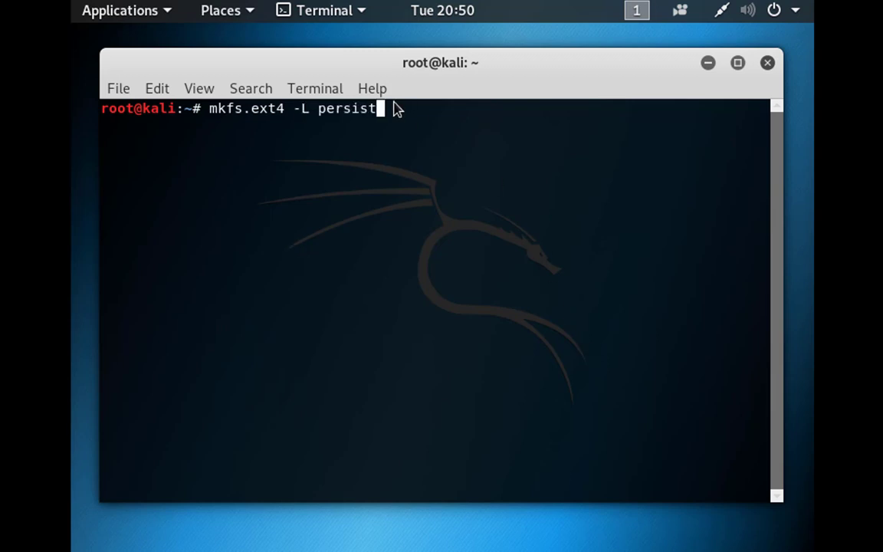
pyautogui.write('ence /')
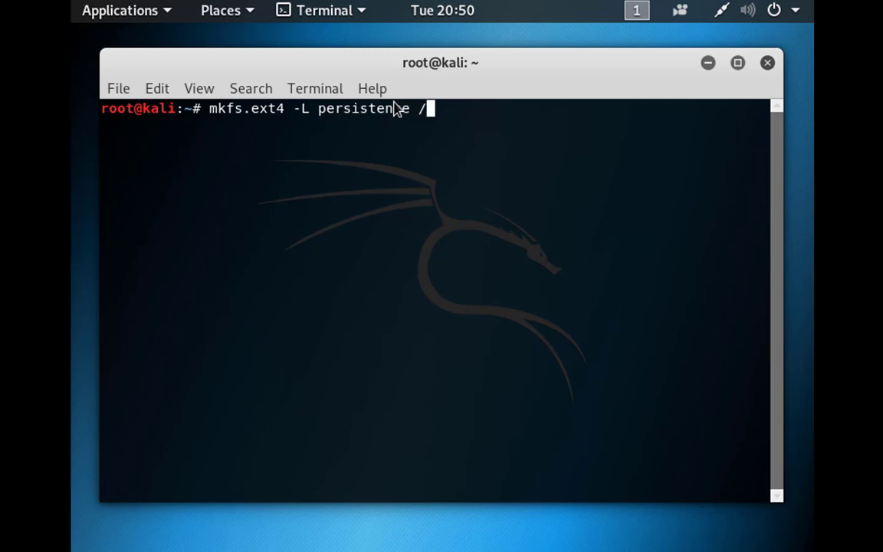
pyautogui.write('dev/mapper/')
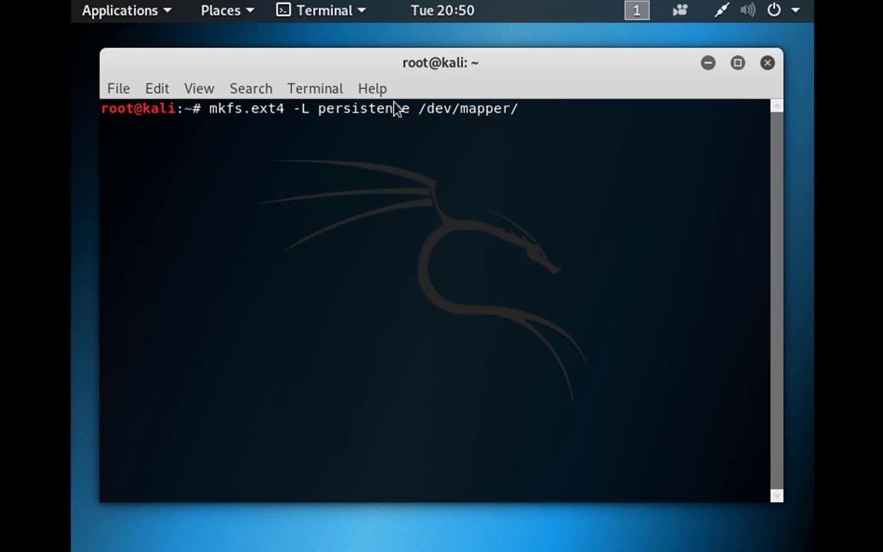
pyautogui.write('usb')
pyautogui.press('Return')
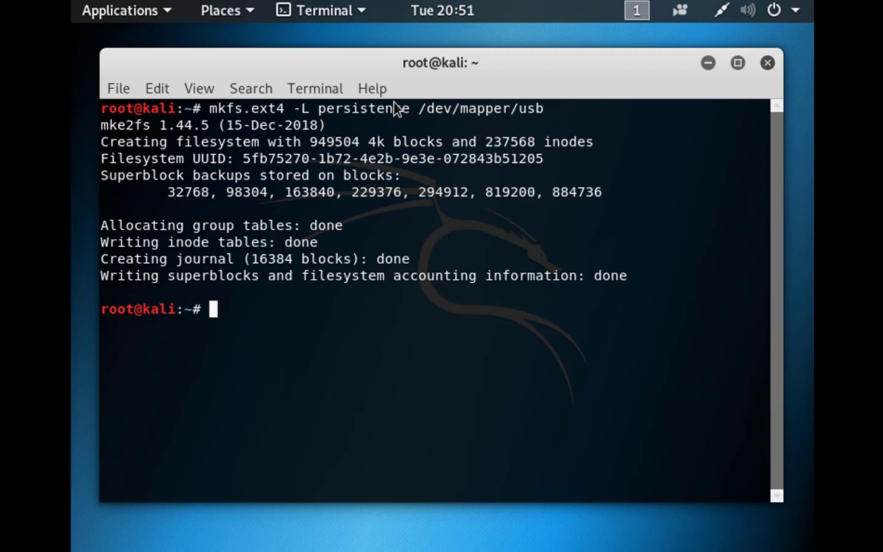
# - Label the unlocked volume persistence with e2label /dev/mapper/usb persistence
pyautogui.write('e2')
pyautogui.write('lan')
pyautogui.write('el ')
pyautogui.write('/dev/m')
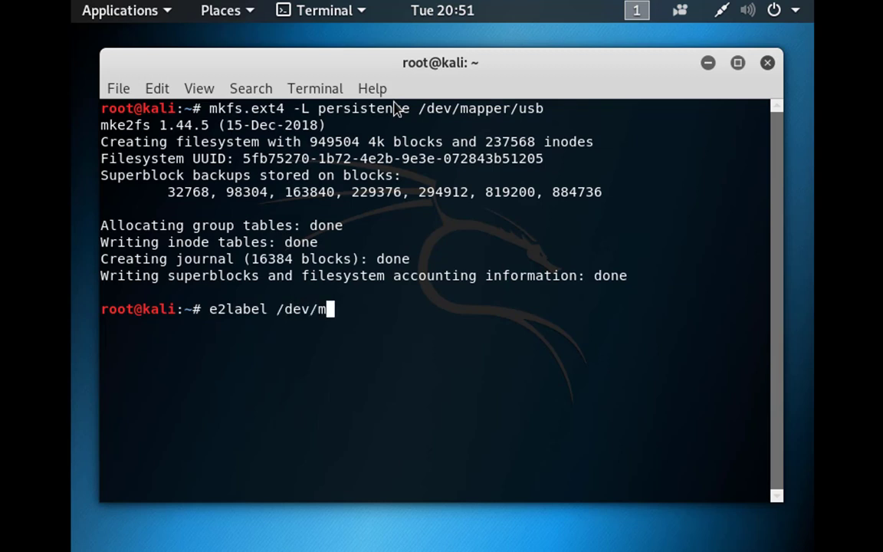
pyautogui.write('app')
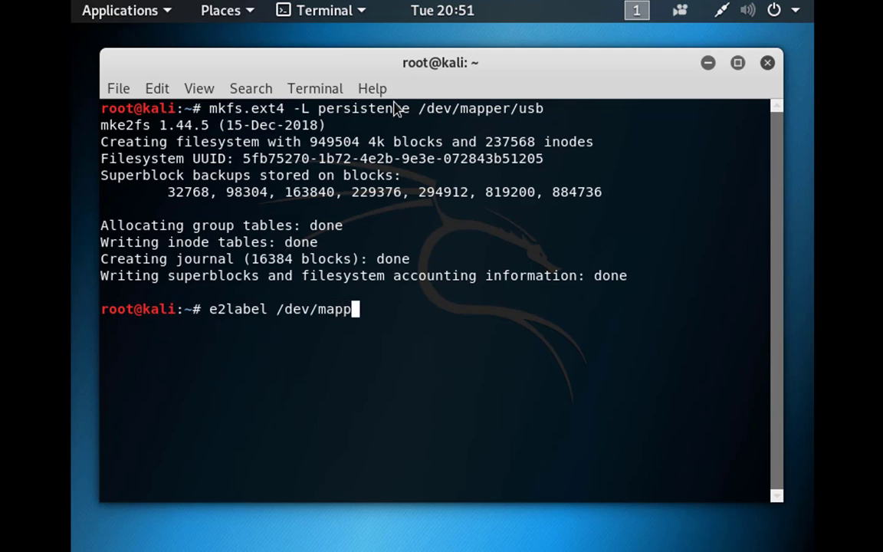
pyautogui.write('er/us')
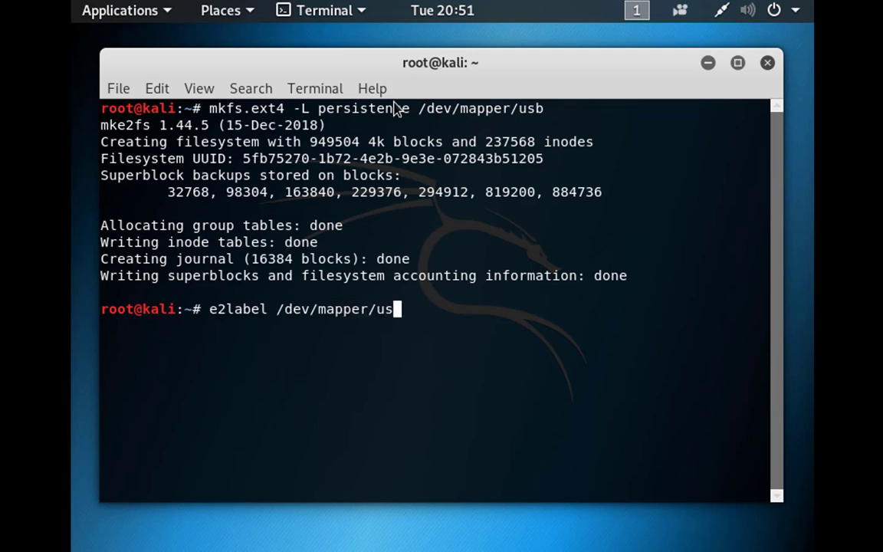
pyautogui.write('b persi')
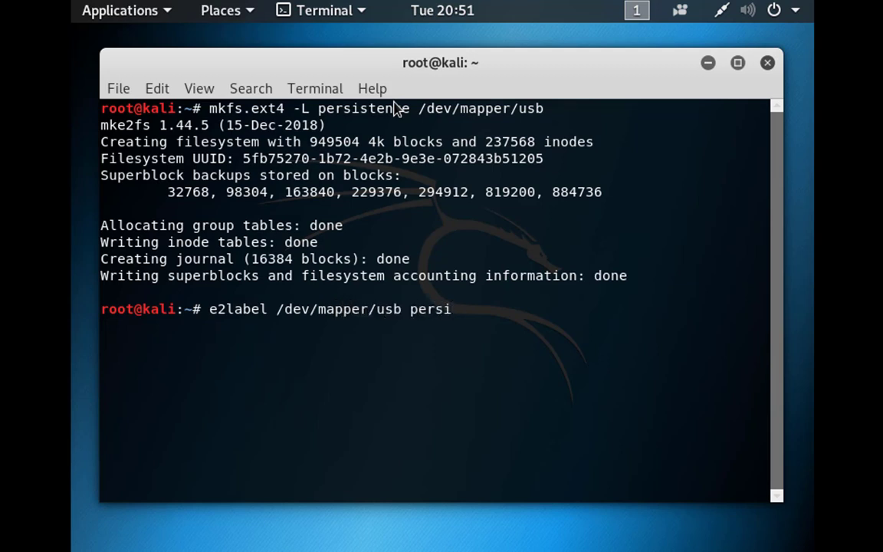
pyautogui.write('stence')
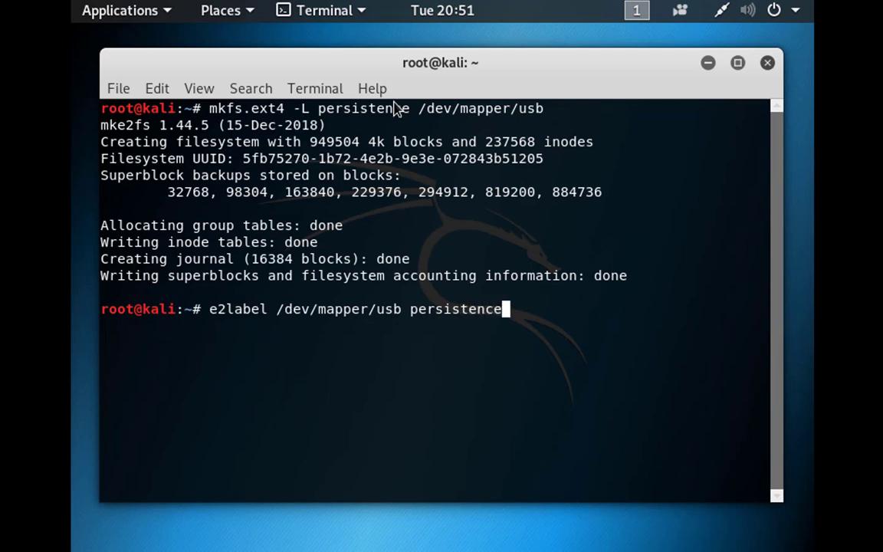
pyautogui.press('Return')
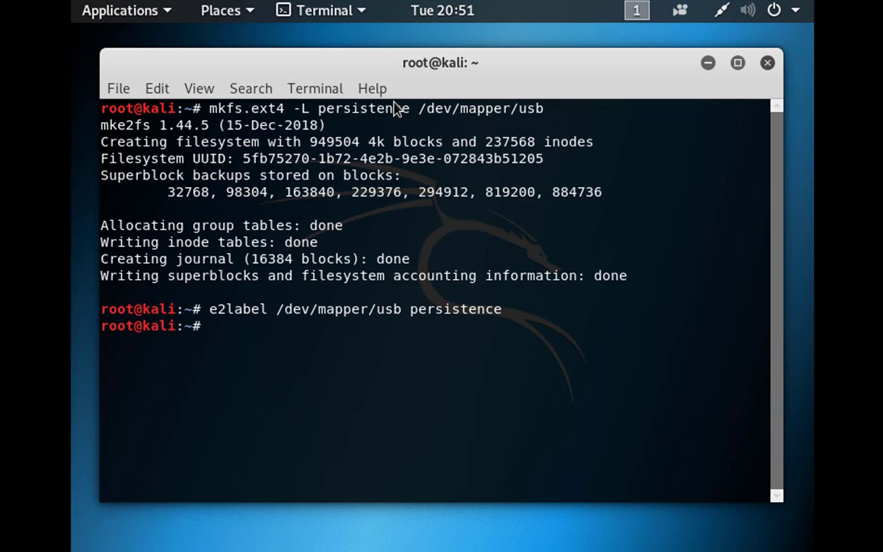
# - Clear the terminal and create the mount point directory with mkdir -p /mnt/usb
pyautogui.write('mkdir')
pyautogui.press('BackSpace')
pyautogui.press('BackSpace')
pyautogui.press('BackSpace')
pyautogui.press('BackSpace')
pyautogui.press('BackSpace')
pyautogui.write('clear')
pyautogui.press('Return')
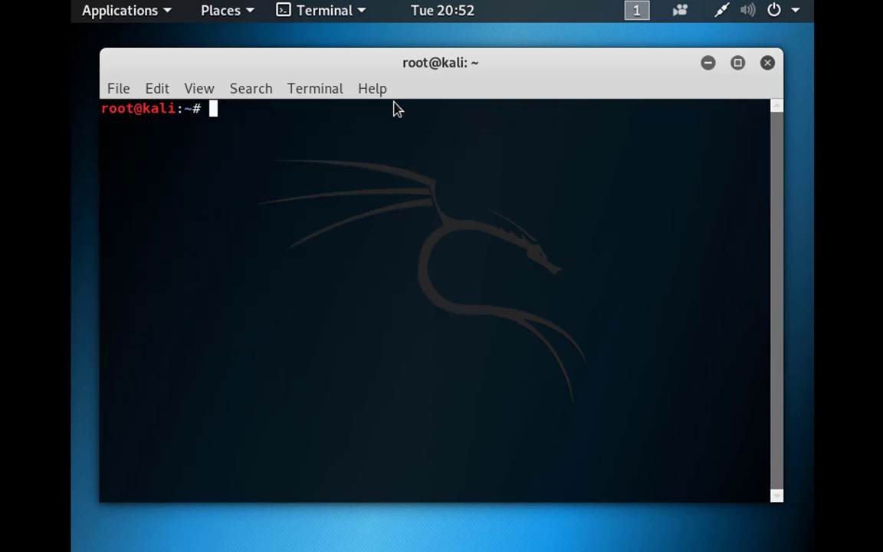
pyautogui.write('mkdir -')
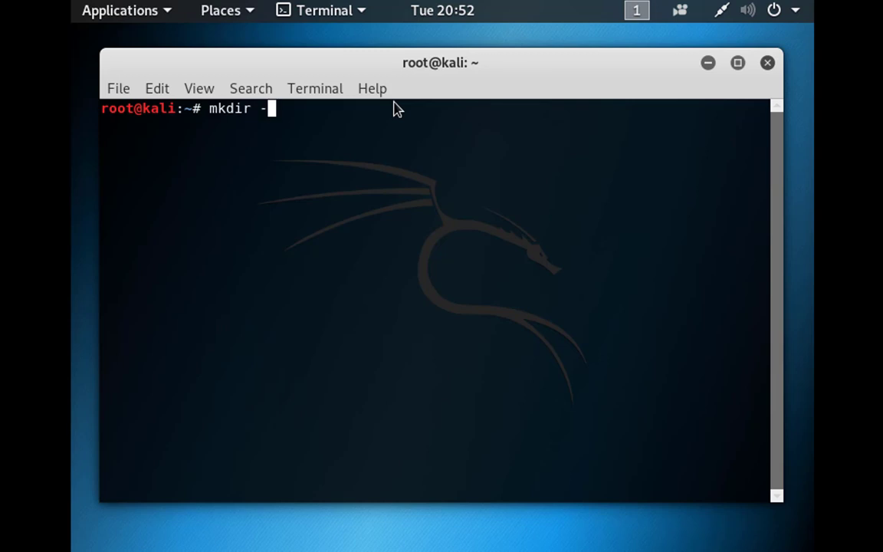
pyautogui.write('p /mnt/u')
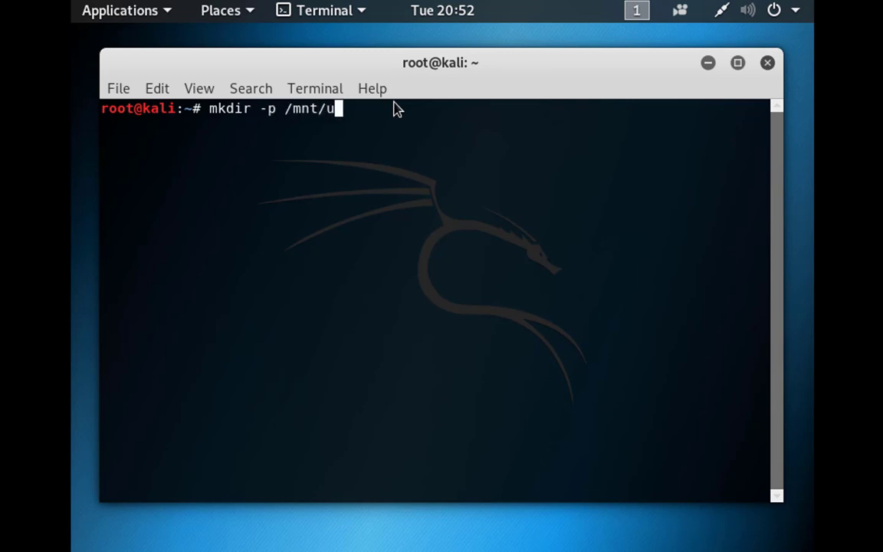
pyautogui.write('sb')
pyautogui.press('Return')
# - Mount the unlocked volume on the new directory with mount /dev/mapper/usb /mnt/usb
pyautogui.write('moun')
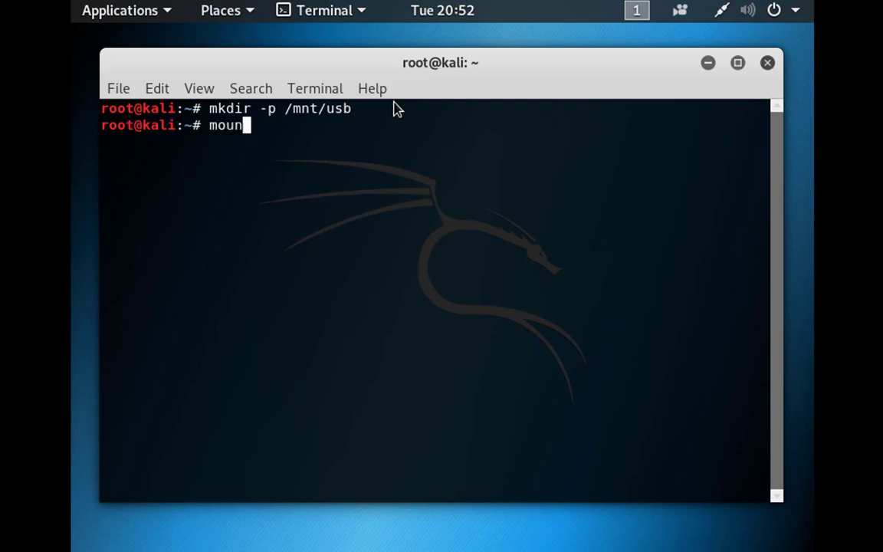
pyautogui.write('t /d')
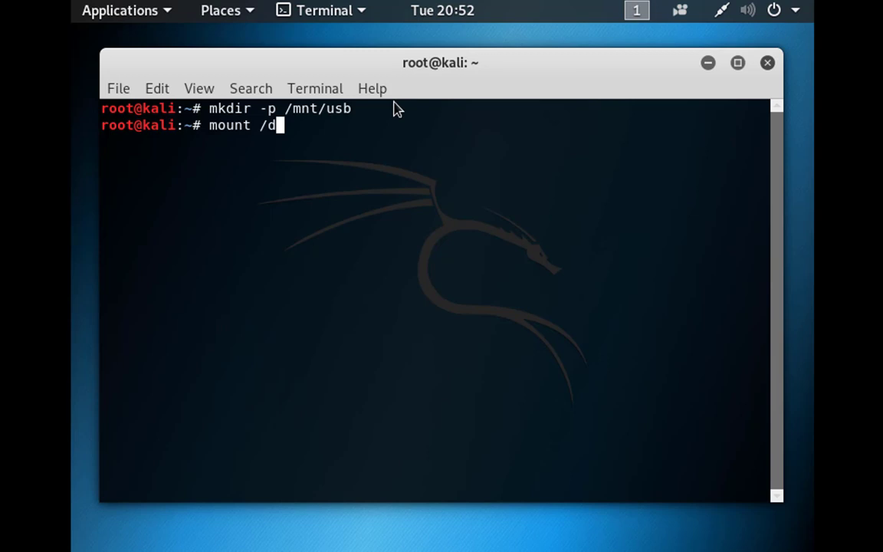
pyautogui.write('ev/mapper/')
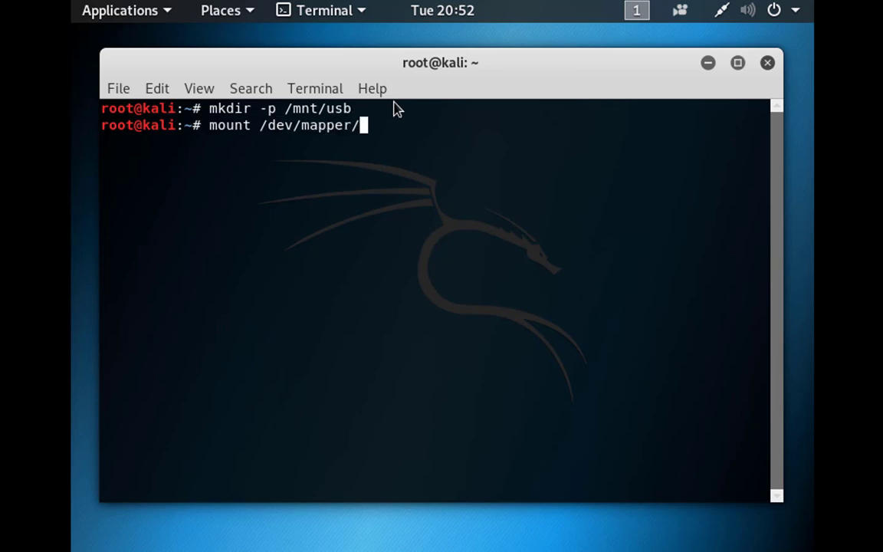
pyautogui.write('usb ')
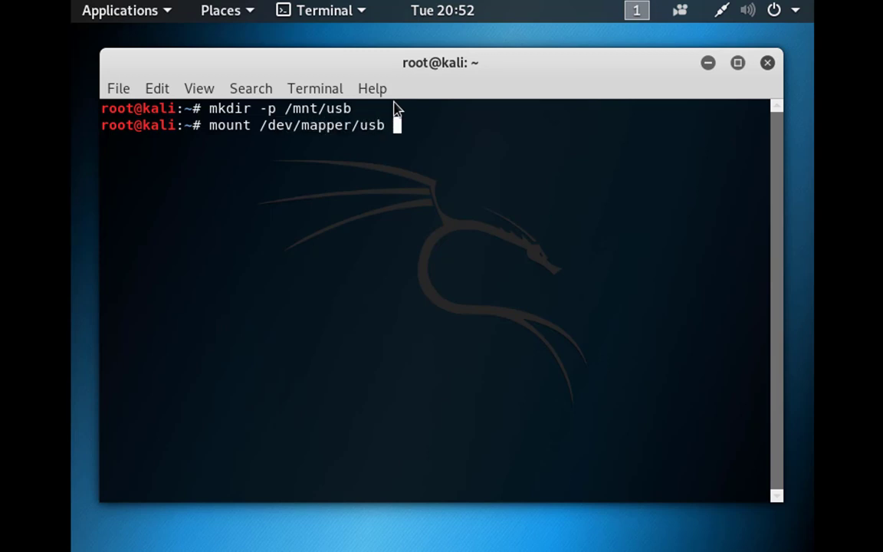
pyautogui.write('/mnt/usb/')
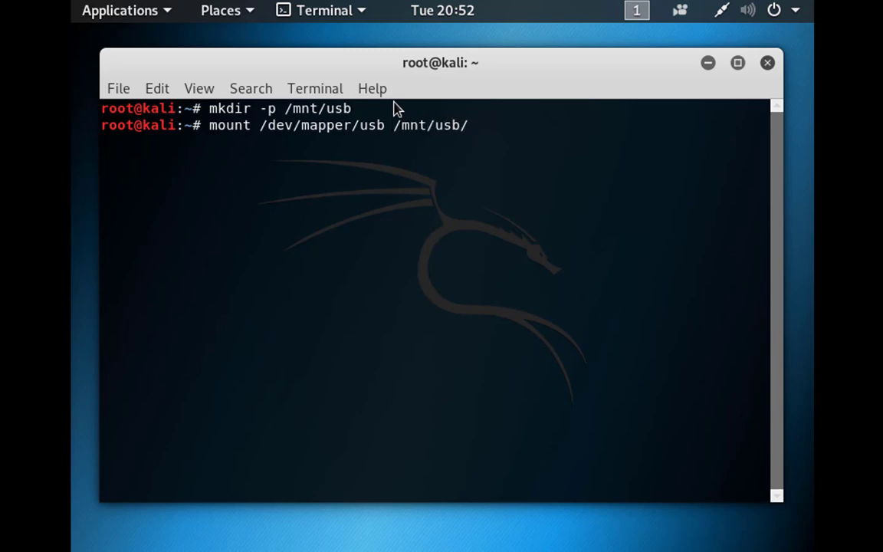
pyautogui.press('BackSpace')
pyautogui.press('Return')
# - Write the persistence configuration file with echo "/ union" > /mnt/usb/persistence.conf
pyautogui.write('echo')
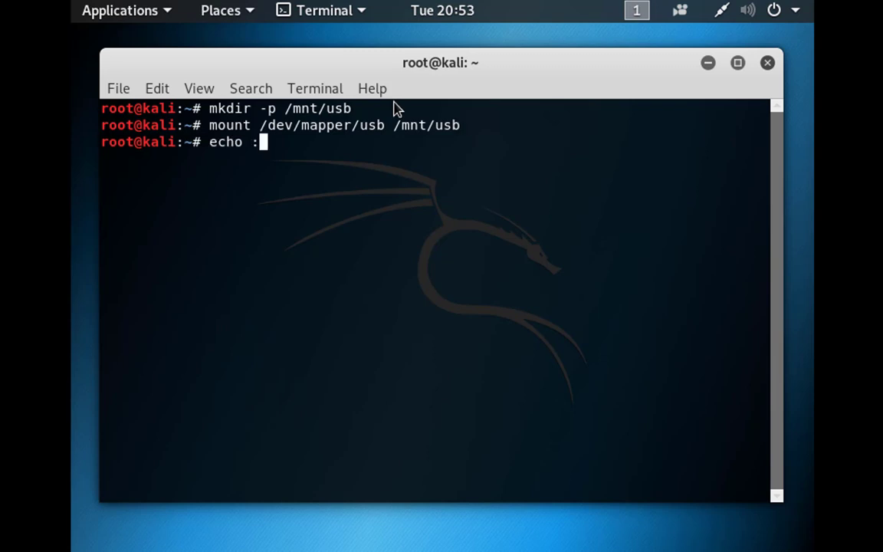
pyautogui.write('"/ union" /')
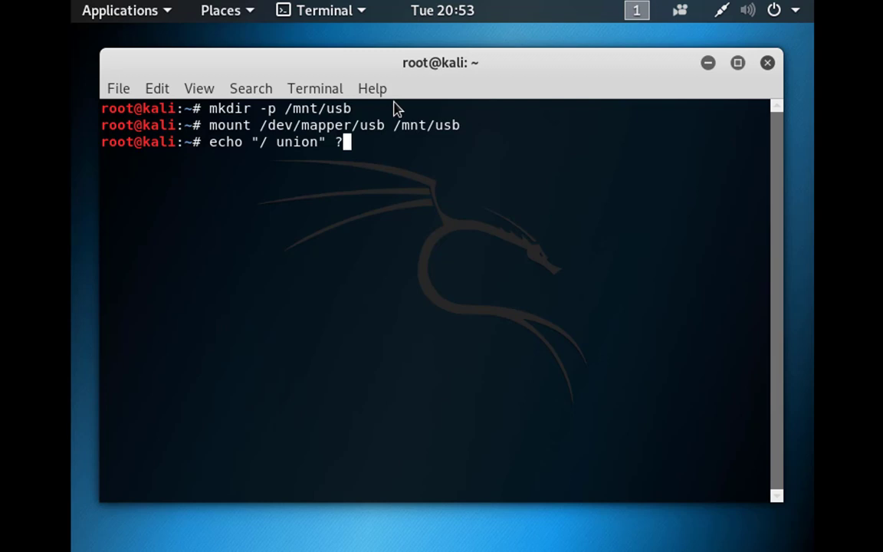
pyautogui.press('BackSpace')
pyautogui.write('> /mnt/usb/persi')
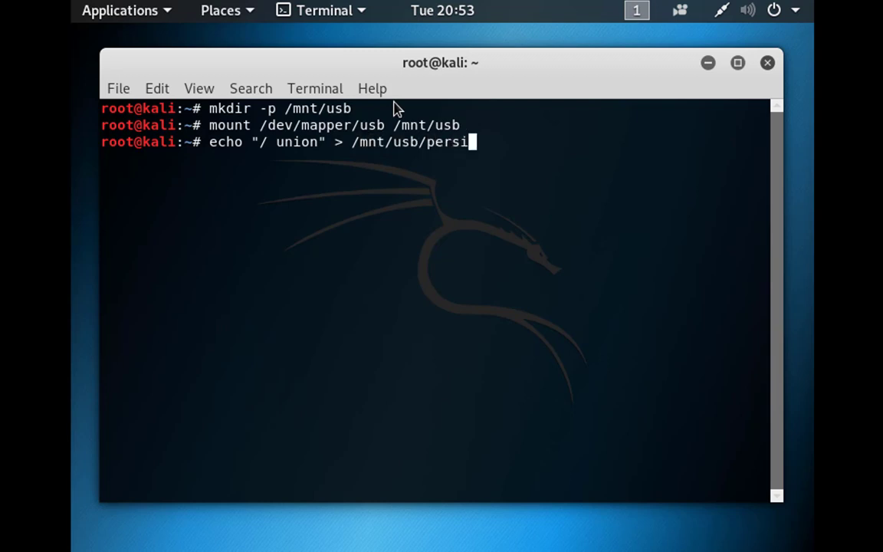
pyautogui.write('stence.conf')
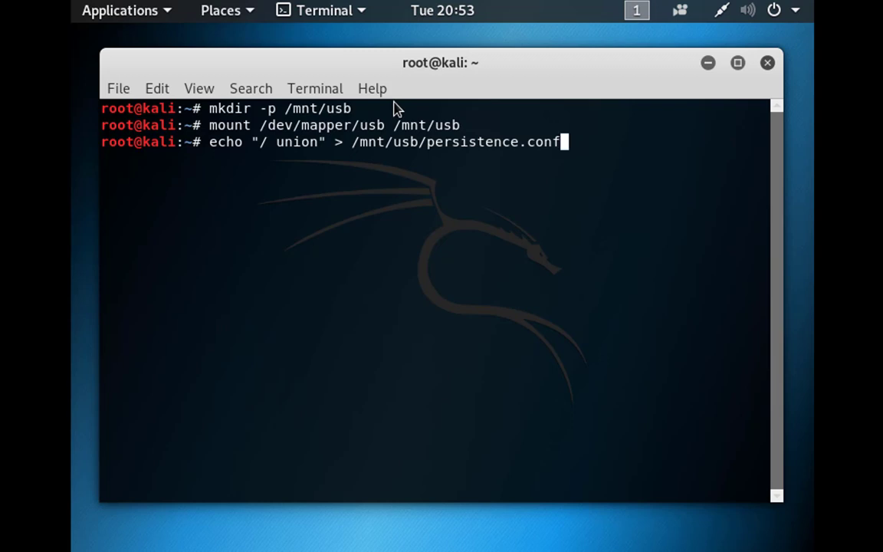
pyautogui.press('Return')
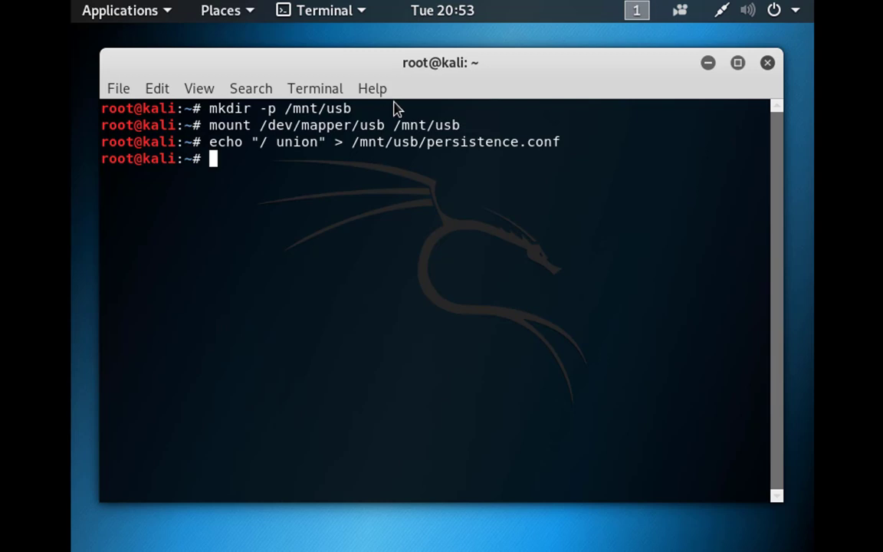
# - Unmount the encrypted volume with umount /dev/mapper/usb
pyautogui.write('umoun')
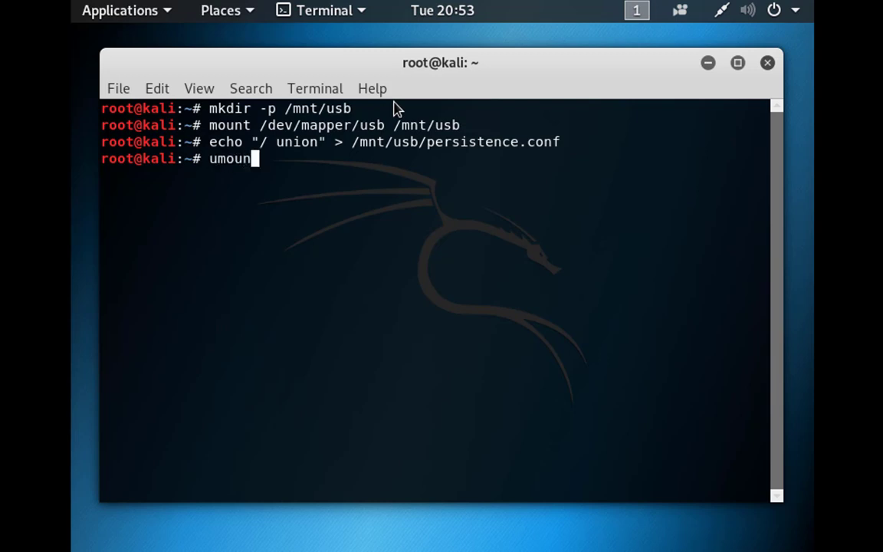
pyautogui.write('t /dev')
pyautogui.press('Tab')
pyautogui.press('Tab')
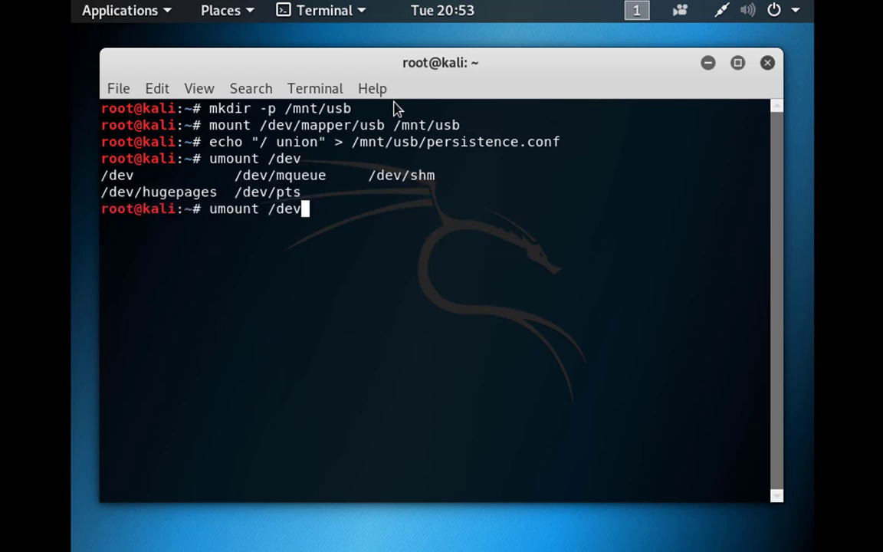
pyautogui.write('/mapper')
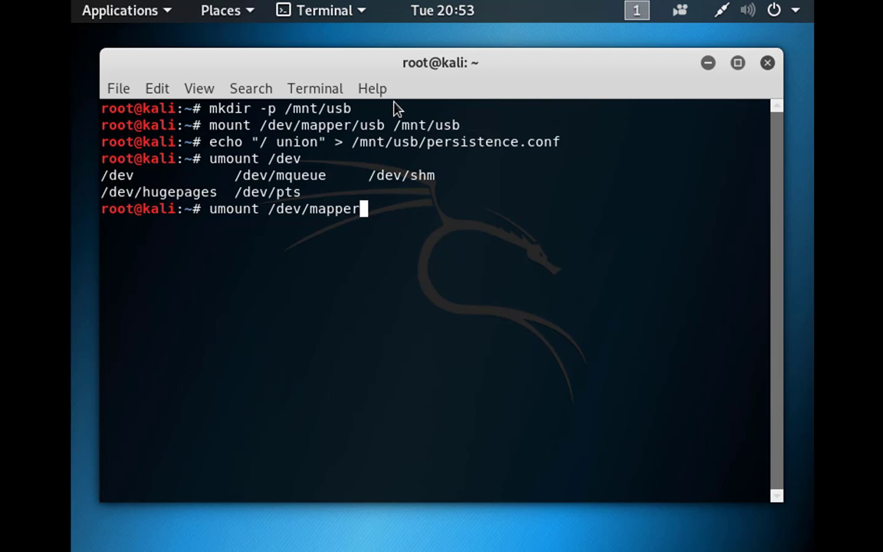
pyautogui.write('/usb')
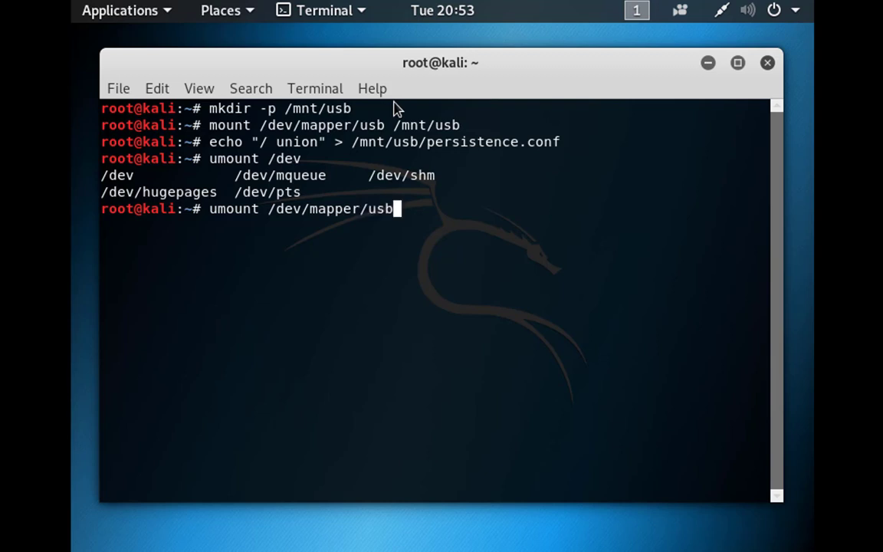
pyautogui.press('Return')
# - Close the encrypted volume with cryptsetup luksClose /dev/mapper/usb
pyautogui.write('cryptsetup')
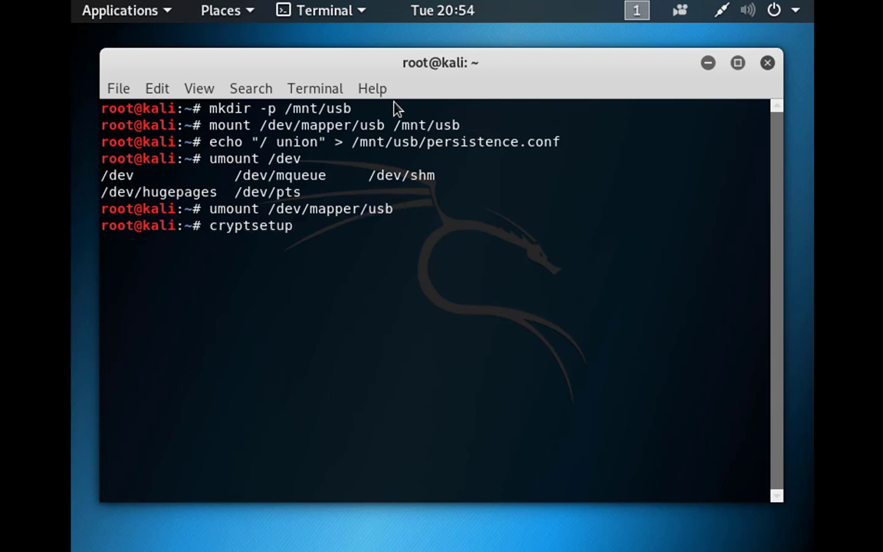
pyautogui.write(' luksClose /dev/map')
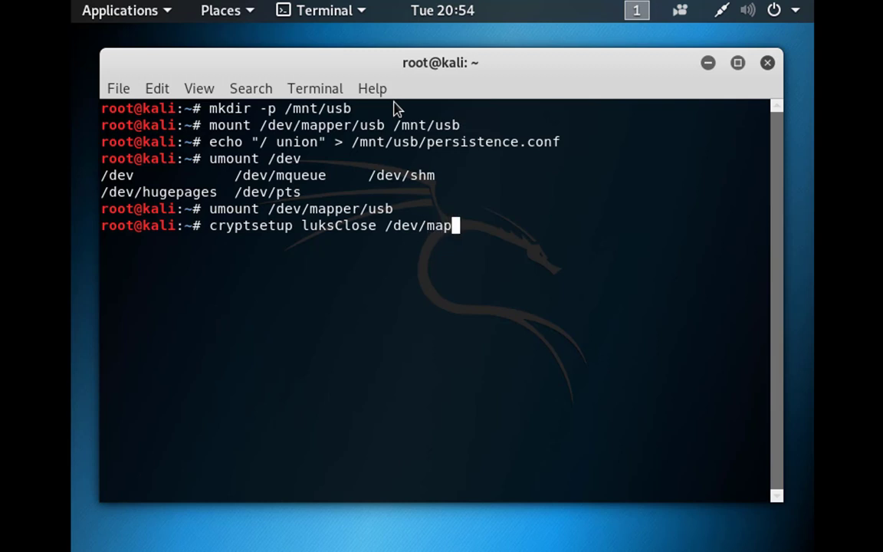
pyautogui.write('per/usb')
pyautogui.press('Return')
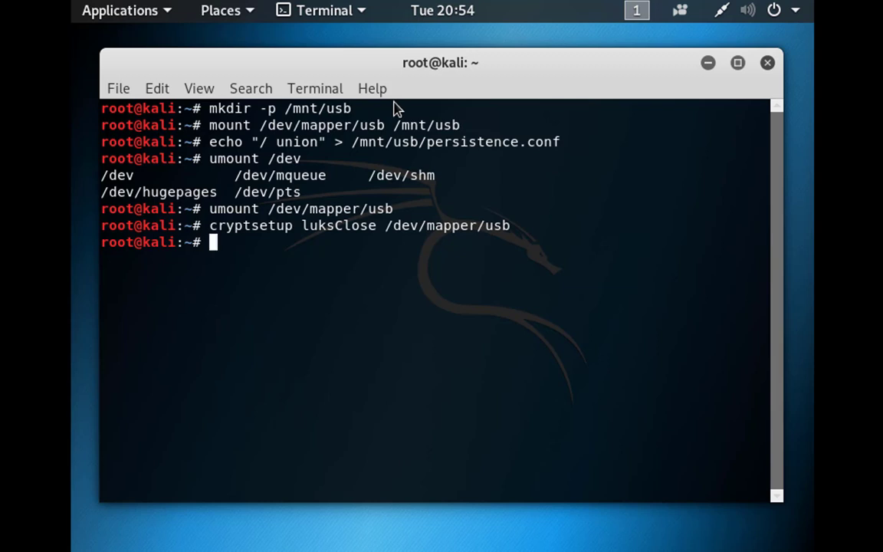
# - Reboot the system from the terminal and boot the Live USB Encrypted Persistence entry
pyautogui.write('reb')
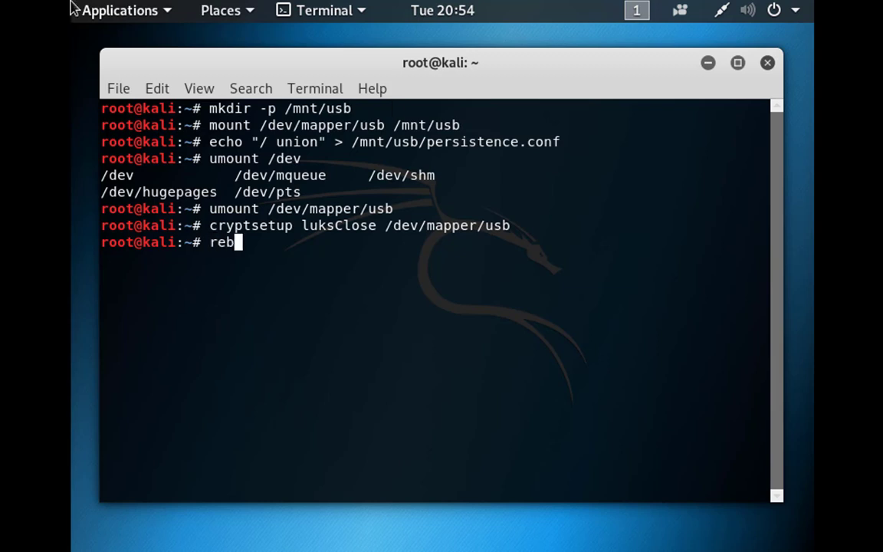
pyautogui.write('oot')
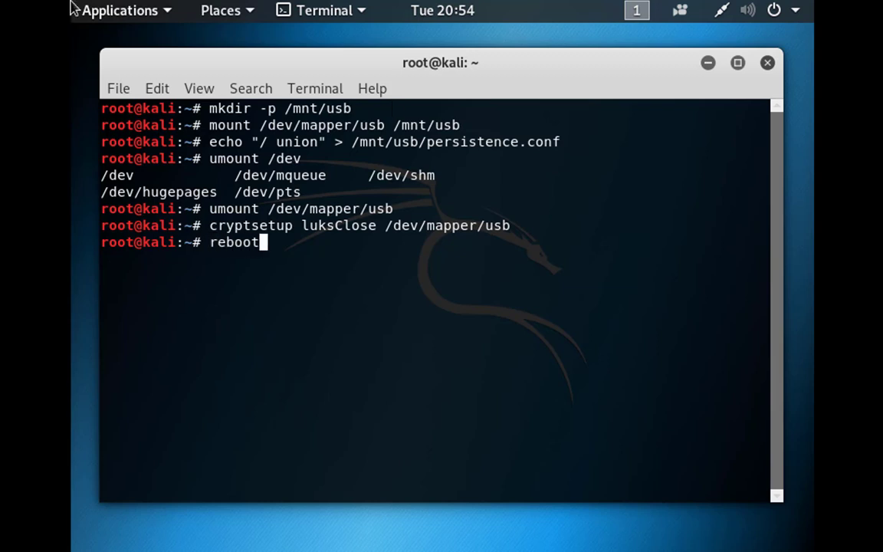
pyautogui.press('Return')
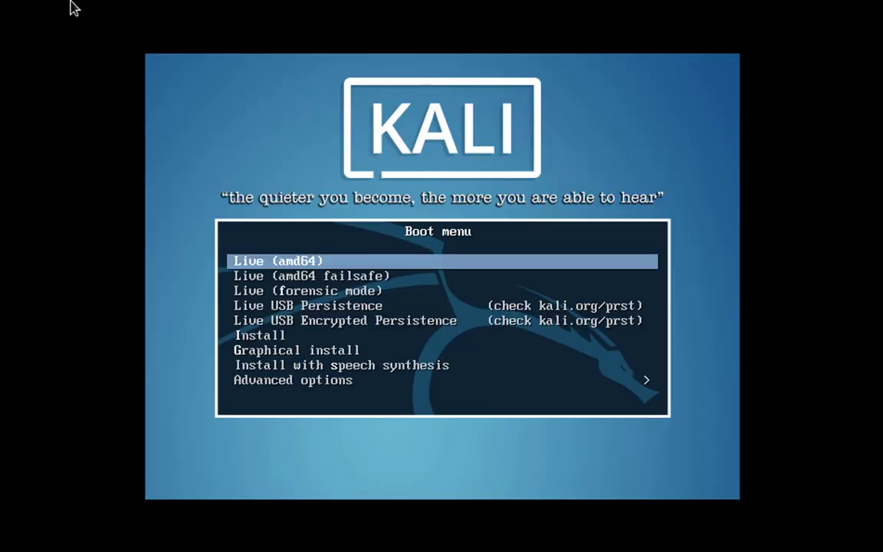
pyautogui.press('Down')
pyautogui.press('Down')
pyautogui.press('Down')
pyautogui.press('Down')
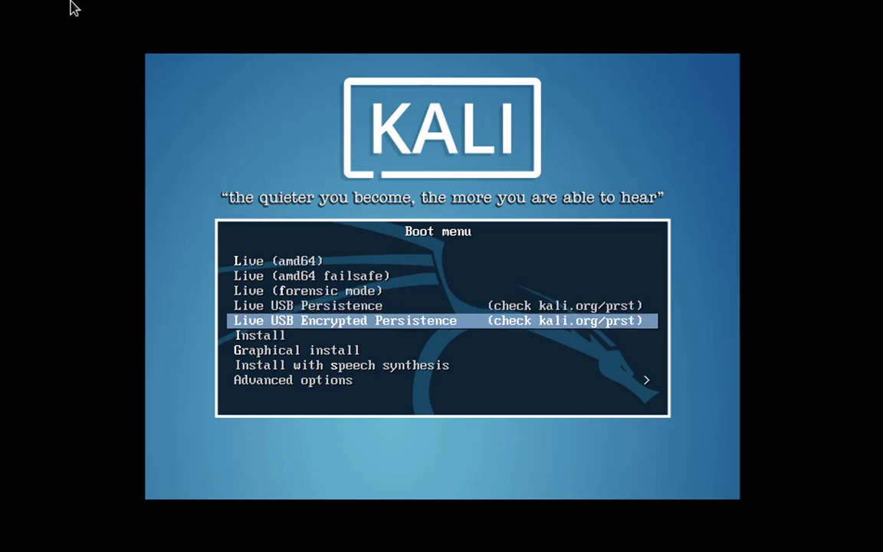
pyautogui.press('Return')
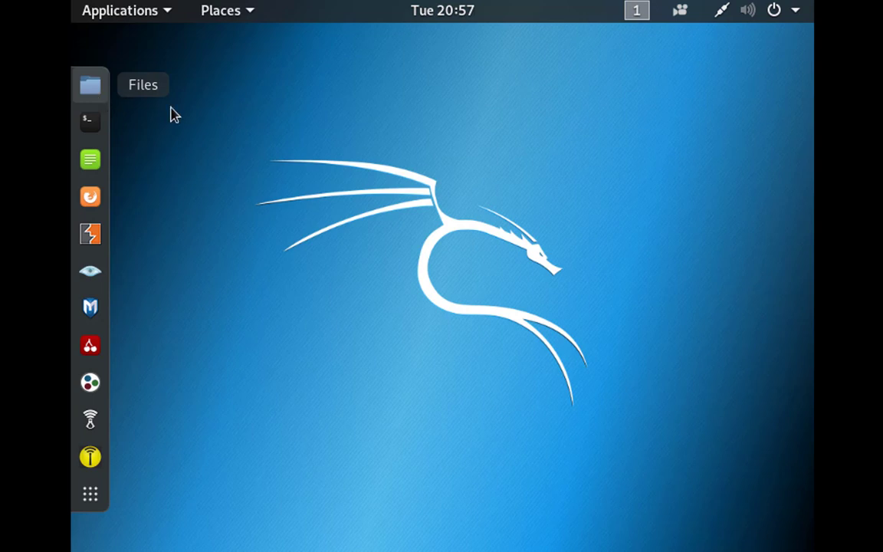
# - Create a desktop folder named "persistence test" and move it away from the dock, beside the dragon's upper wing
pyautogui.rightClick(291, 153)
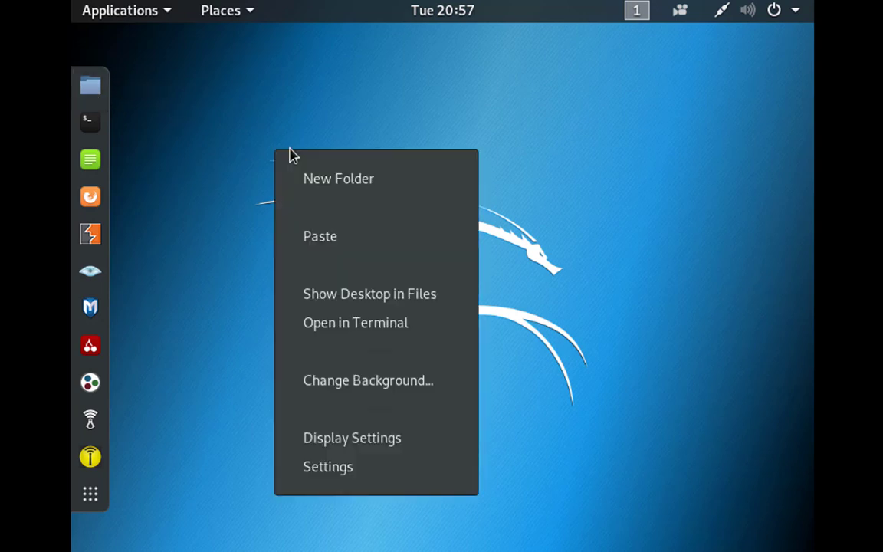
pyautogui.click(326, 180)
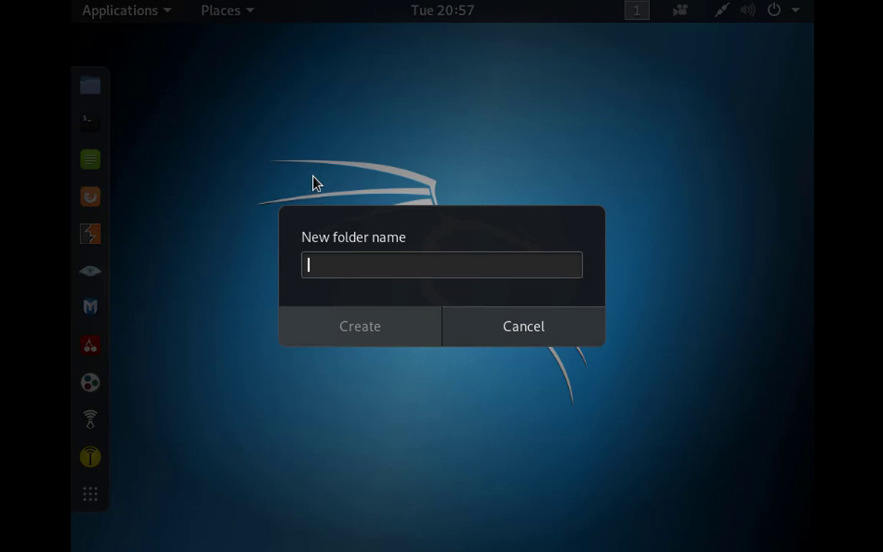
pyautogui.write('persistence test')
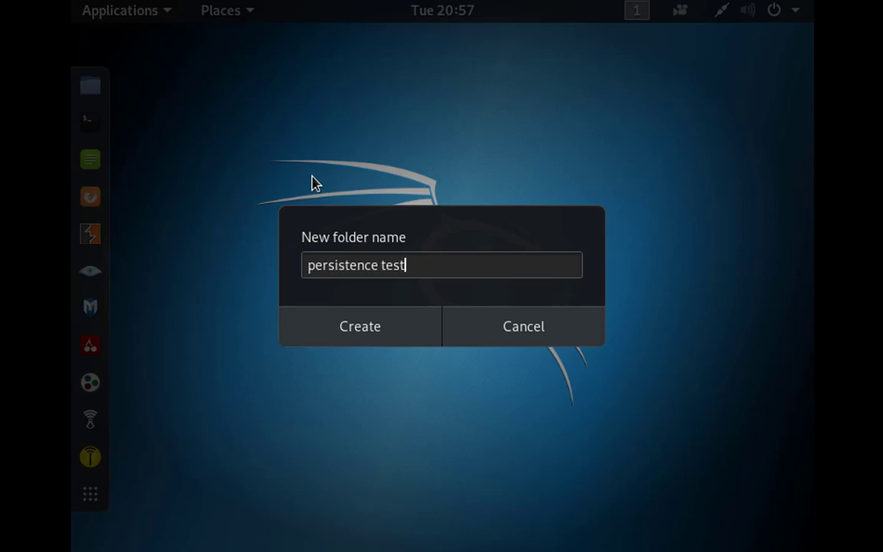
pyautogui.press('Return')
pyautogui.moveTo(138, 71); pyautogui.dragTo(255, 153)
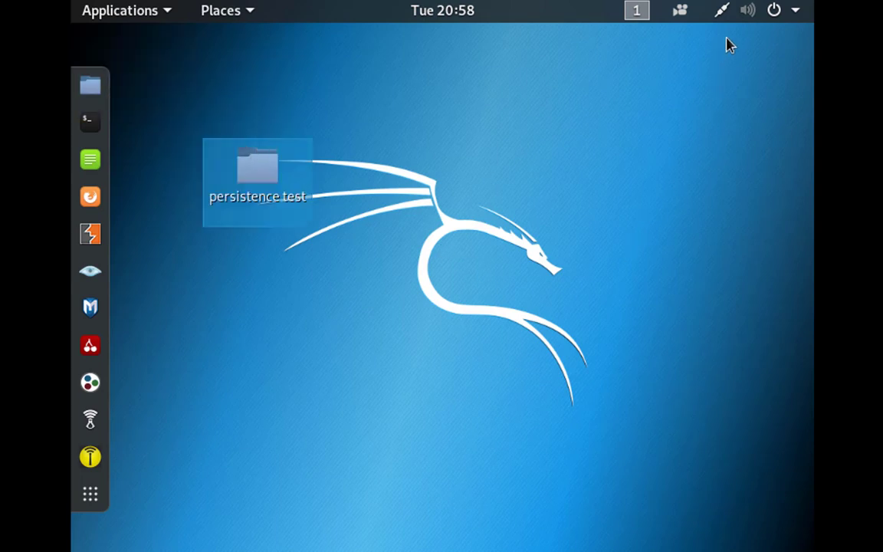
# - Restart the system from the desktop and start Live USB Encrypted Persistence again to test whether the folder persists
pyautogui.click(794, 13)
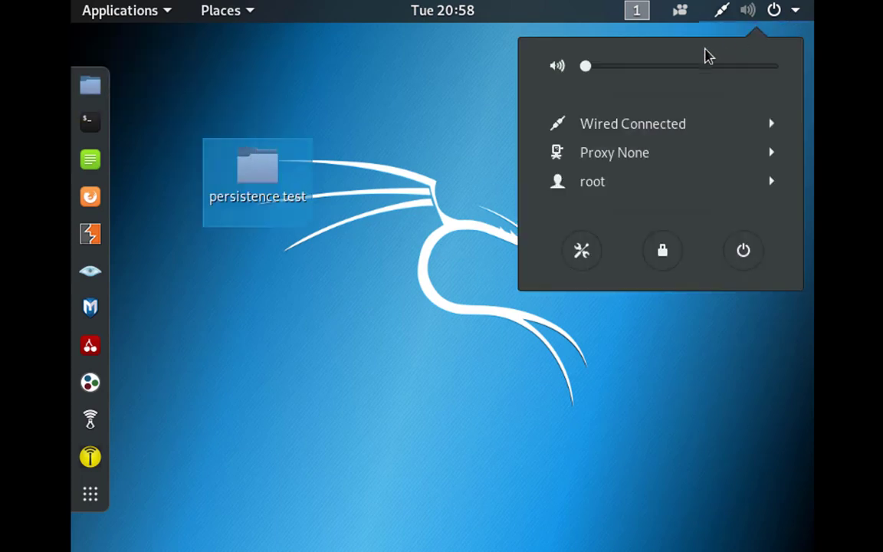
pyautogui.click(744, 253)
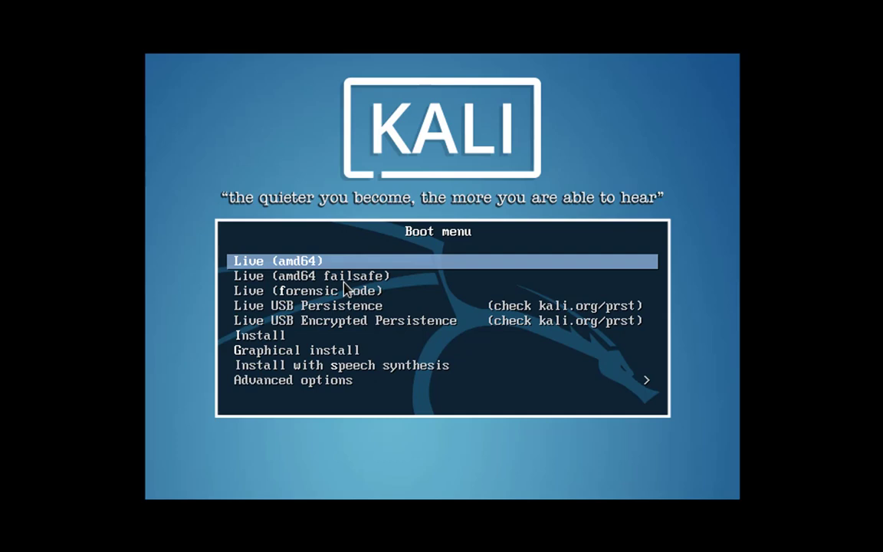
pyautogui.press('Down')
pyautogui.press('Down')
pyautogui.press('Down')
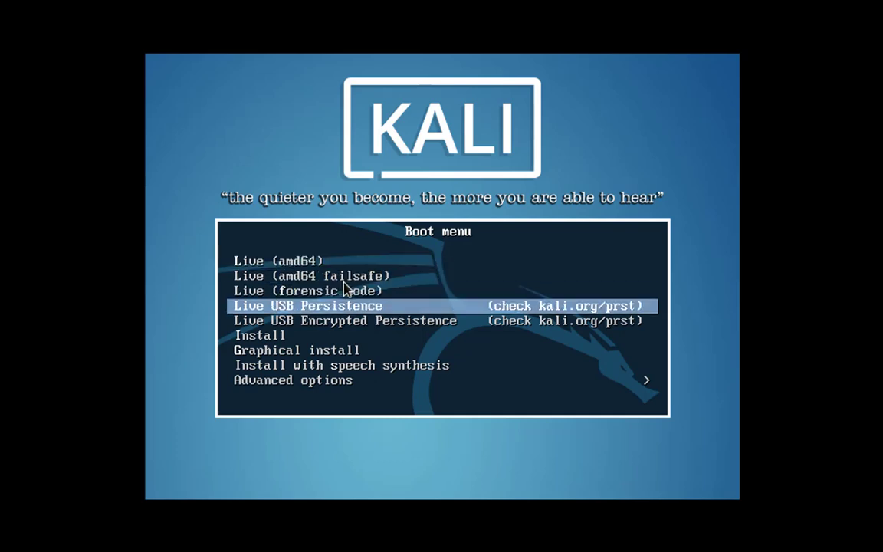
pyautogui.press('Down')
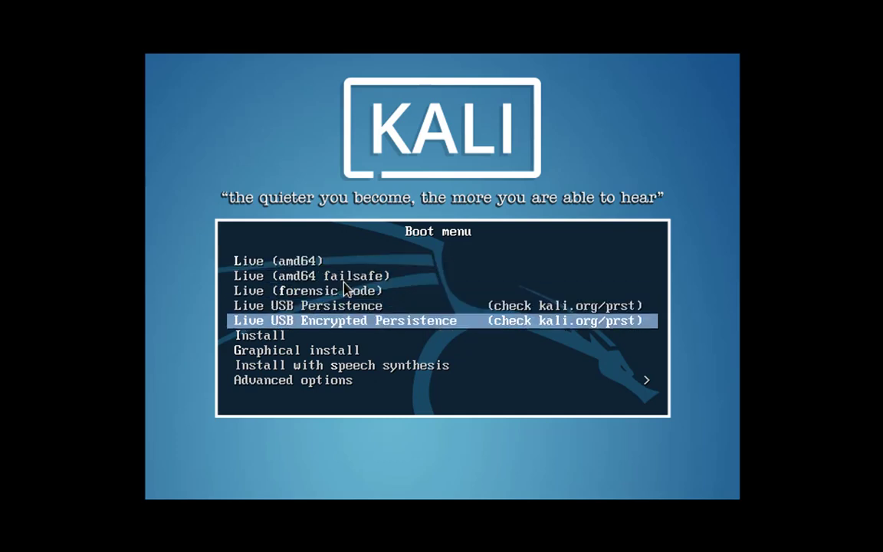
pyautogui.press('Return')
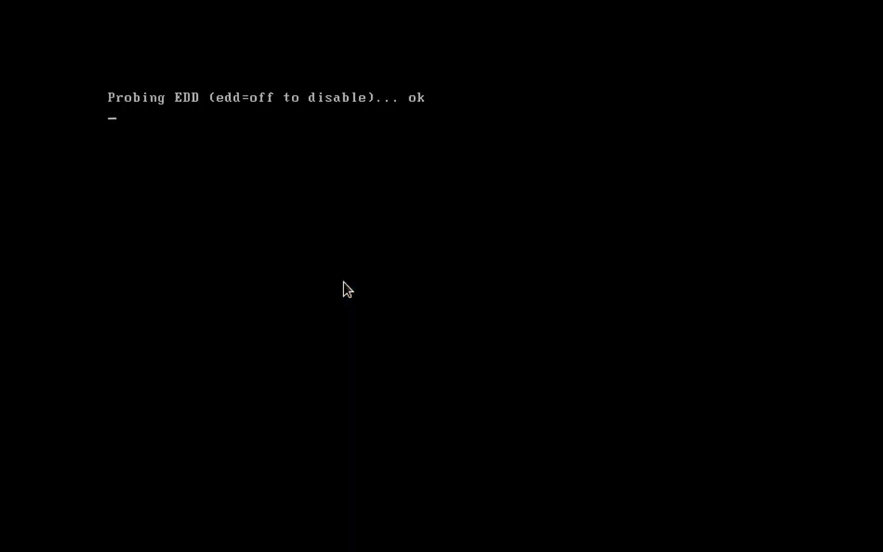